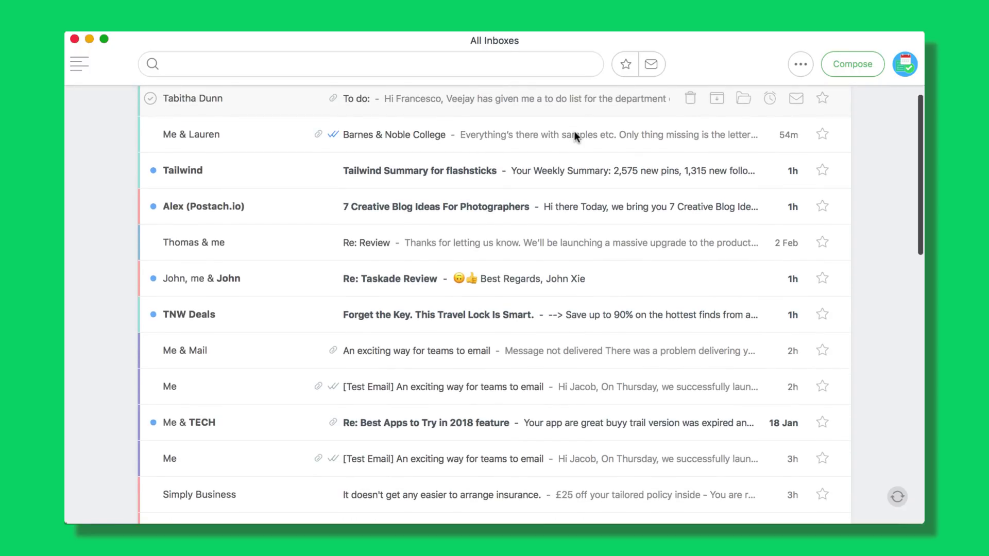
pyautogui.scroll(-5, 574, 133)
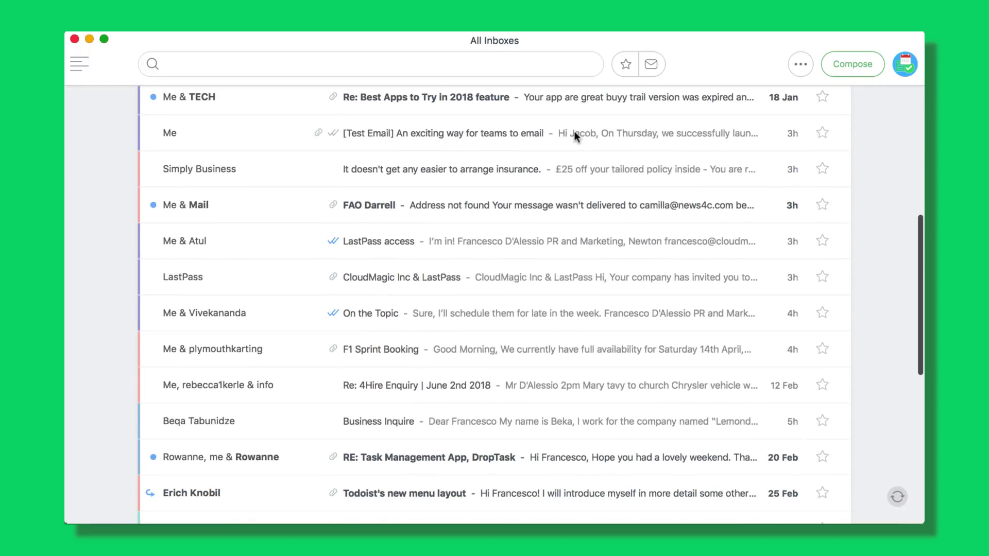
pyautogui.scroll(-5, 574, 133)
pyautogui.scroll(-3, 574, 137)
pyautogui.scroll(-5, 574, 137)
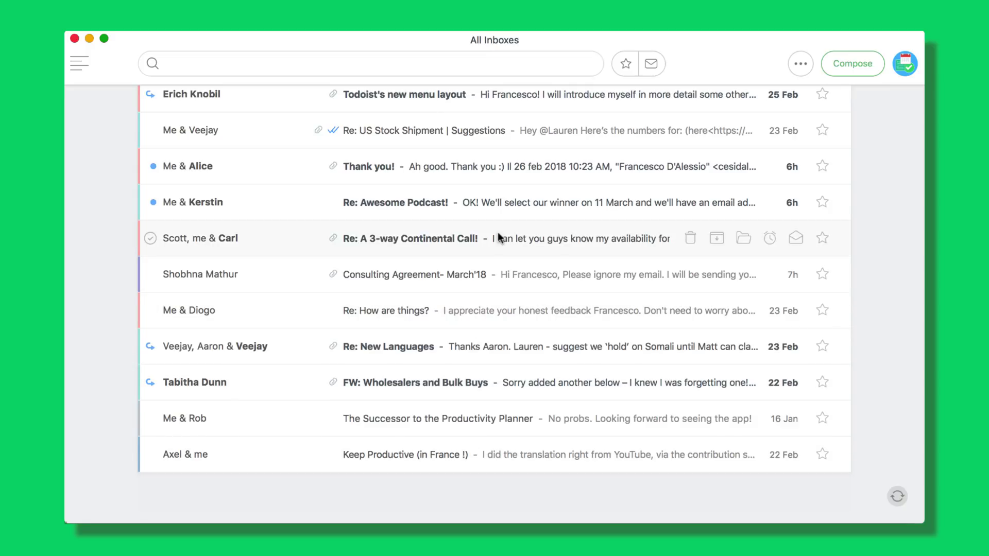
pyautogui.scroll(15, 497, 232)
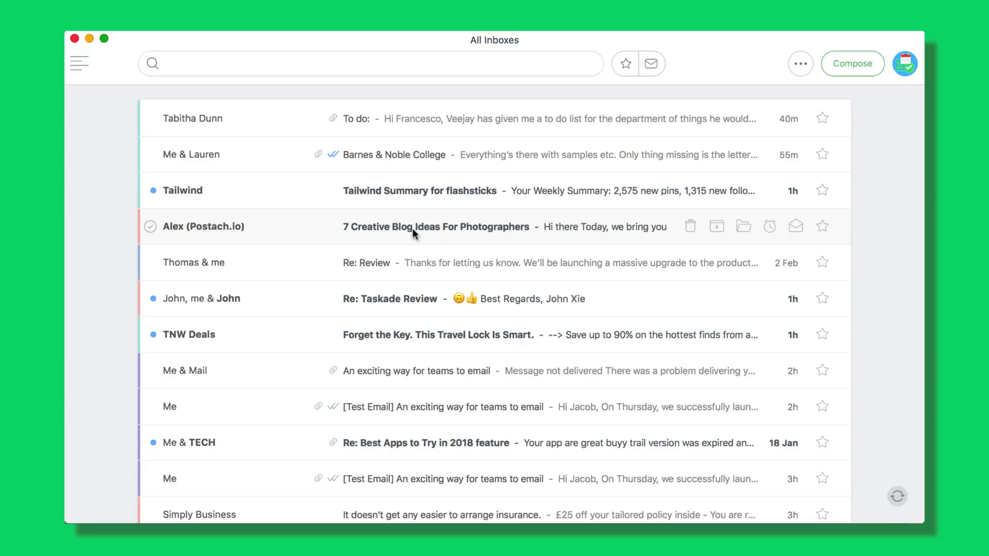
# Step: Archive Tailwind, Alex (Postach.io), TNW Deals, both Me tests, Me & Mail and Simply Business together
pyautogui.click(151, 190)
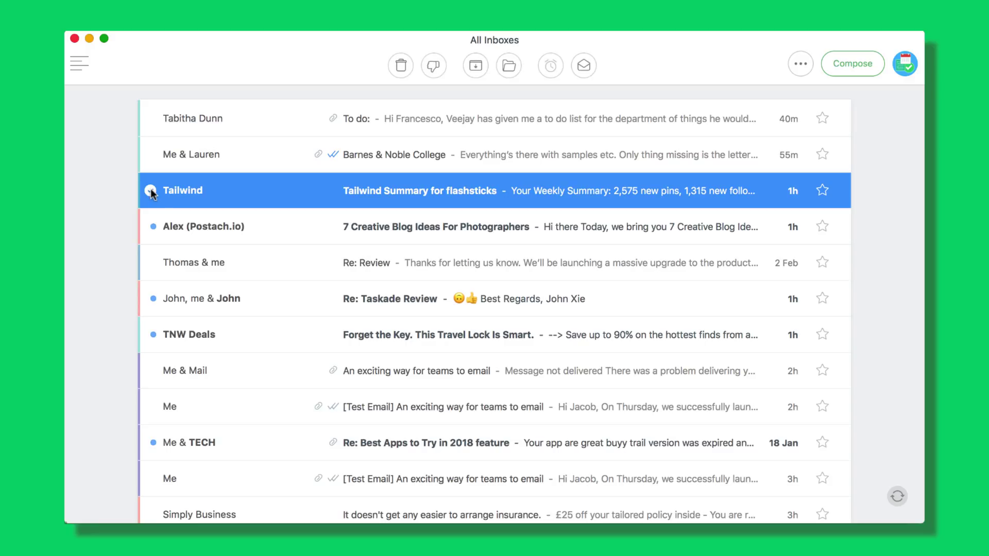
pyautogui.click(151, 227)
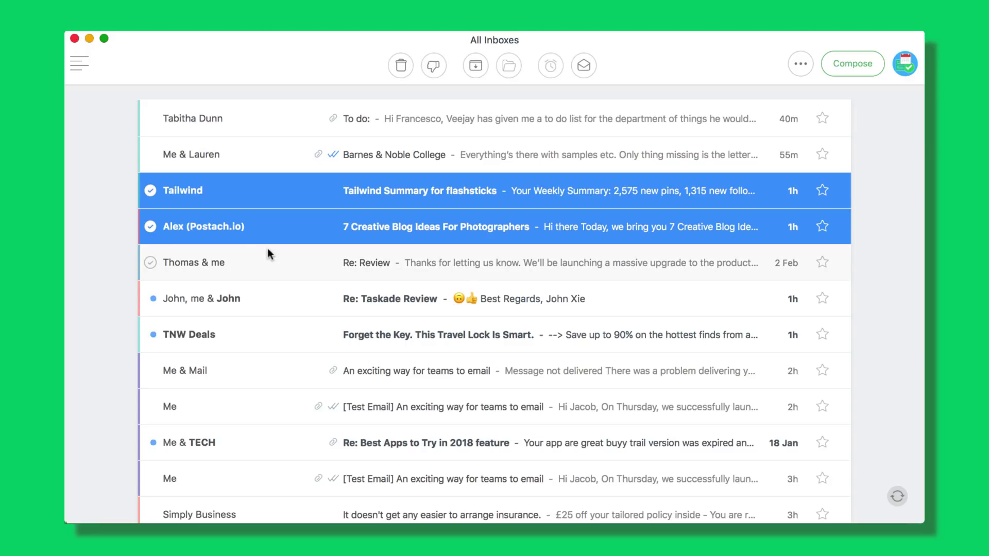
pyautogui.scroll(-3, 268, 248)
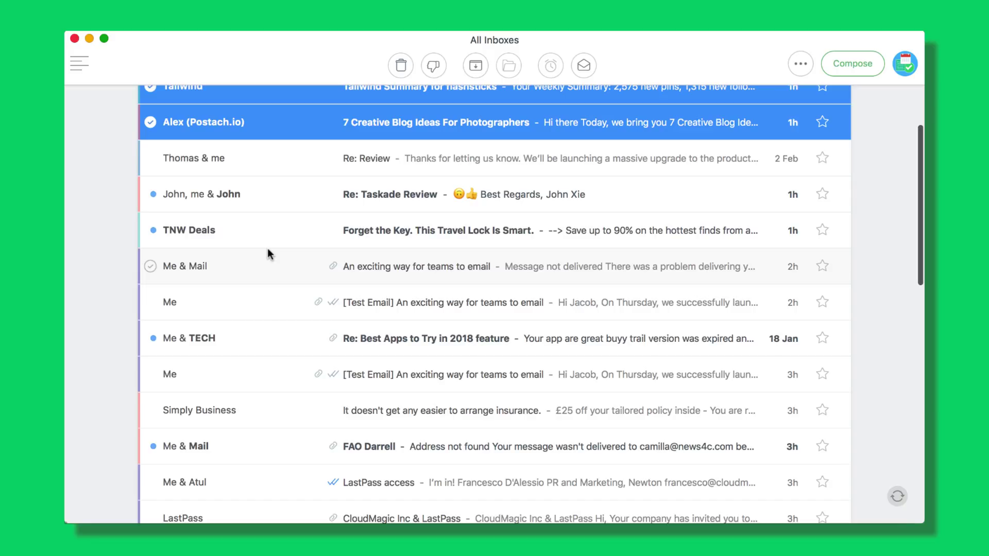
pyautogui.moveTo(189, 231)
pyautogui.click(150, 230)
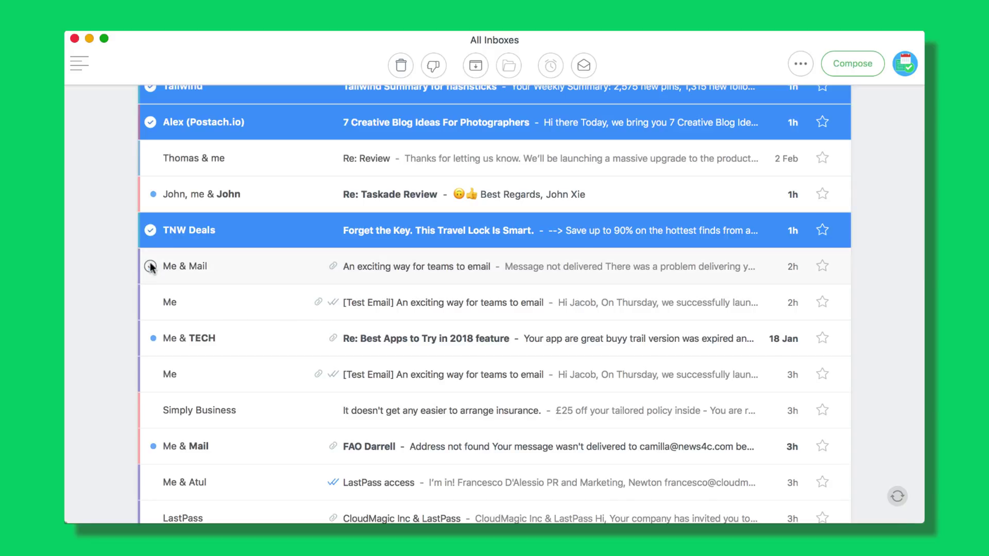
pyautogui.click(150, 305)
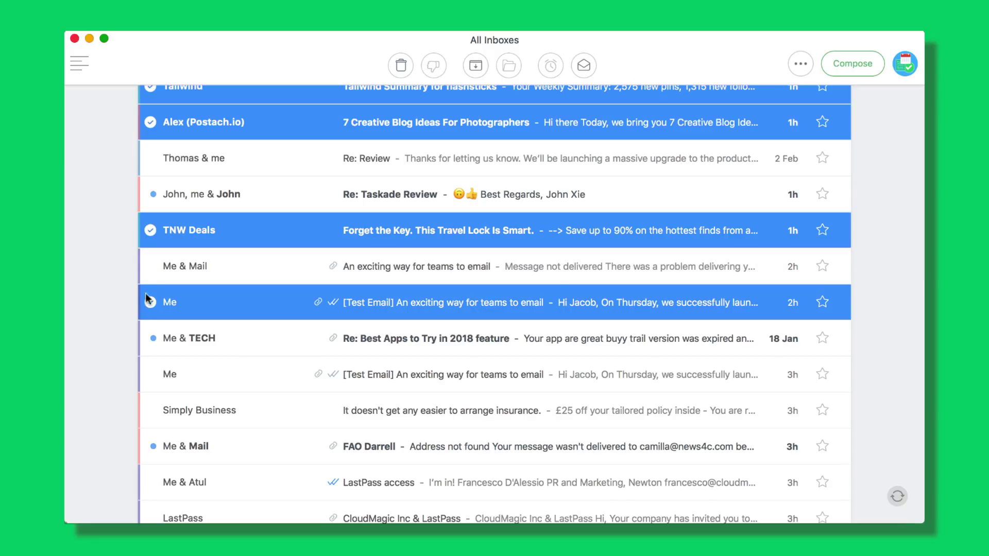
pyautogui.click(147, 268)
pyautogui.scroll(-1, 225, 339)
pyautogui.scroll(-3, 225, 338)
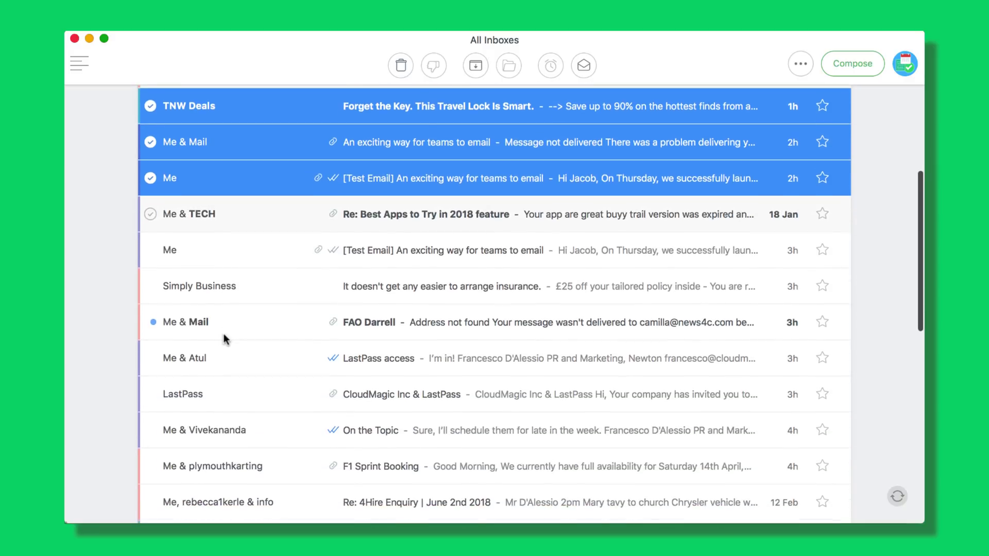
pyautogui.click(150, 251)
pyautogui.click(150, 286)
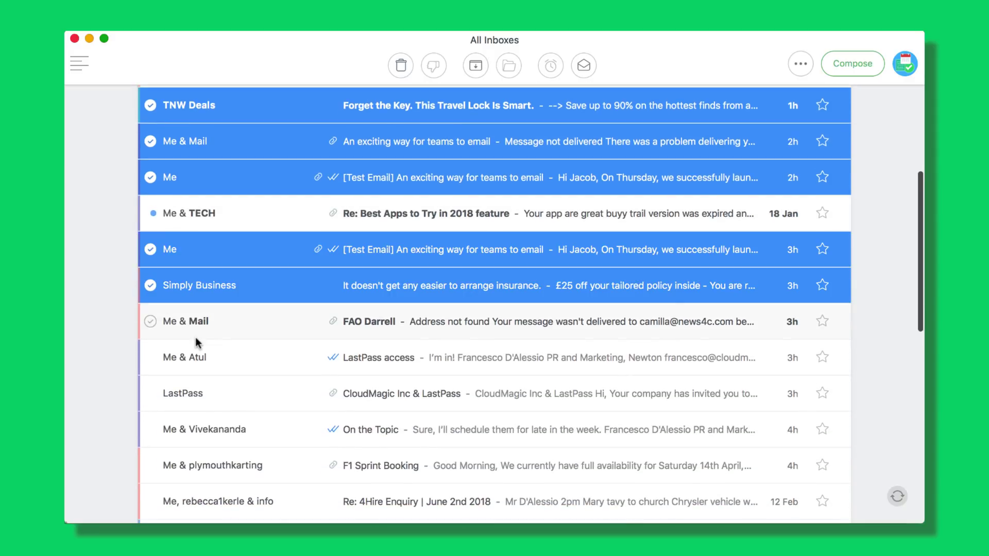
pyautogui.scroll(-3, 197, 342)
pyautogui.scroll(-3, 197, 342)
pyautogui.scroll(-2, 196, 342)
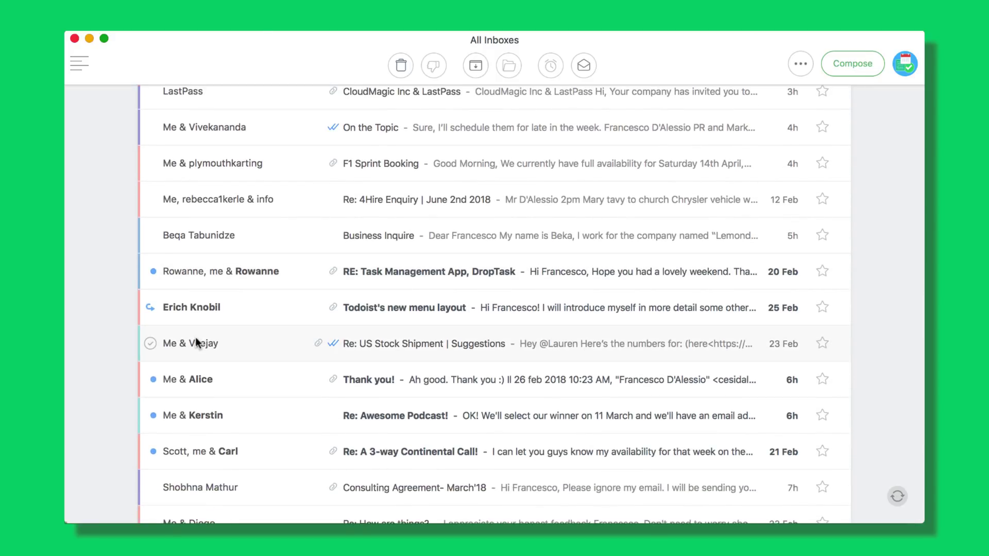
pyautogui.scroll(-3, 168, 310)
pyautogui.scroll(-2, 167, 310)
pyautogui.scroll(-2, 168, 309)
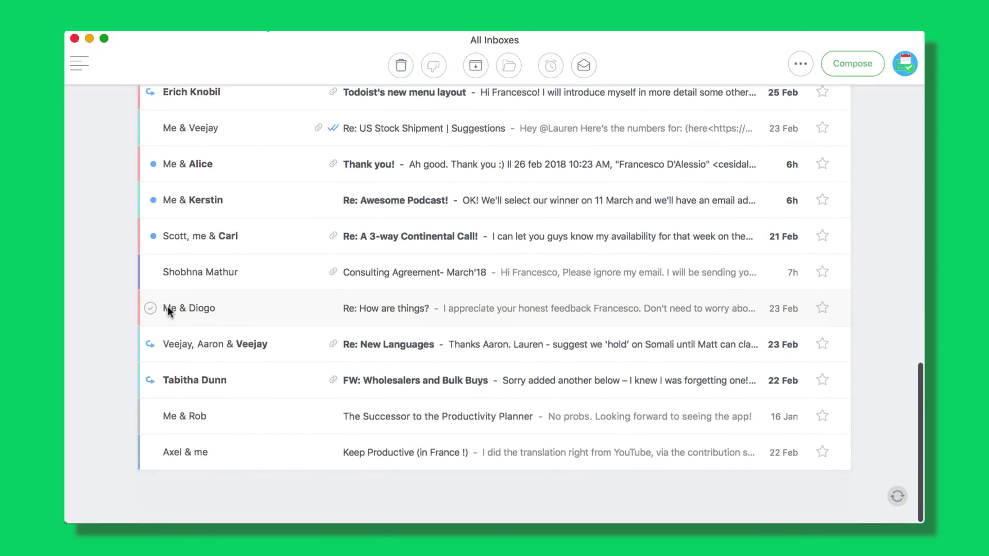
pyautogui.scroll(5, 476, 62)
pyautogui.scroll(5, 476, 68)
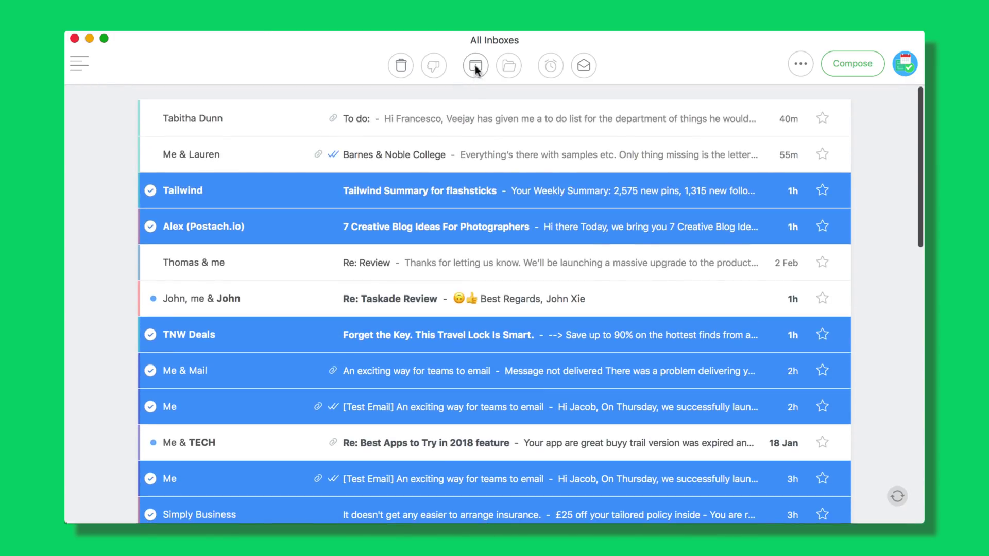
pyautogui.click(470, 71)
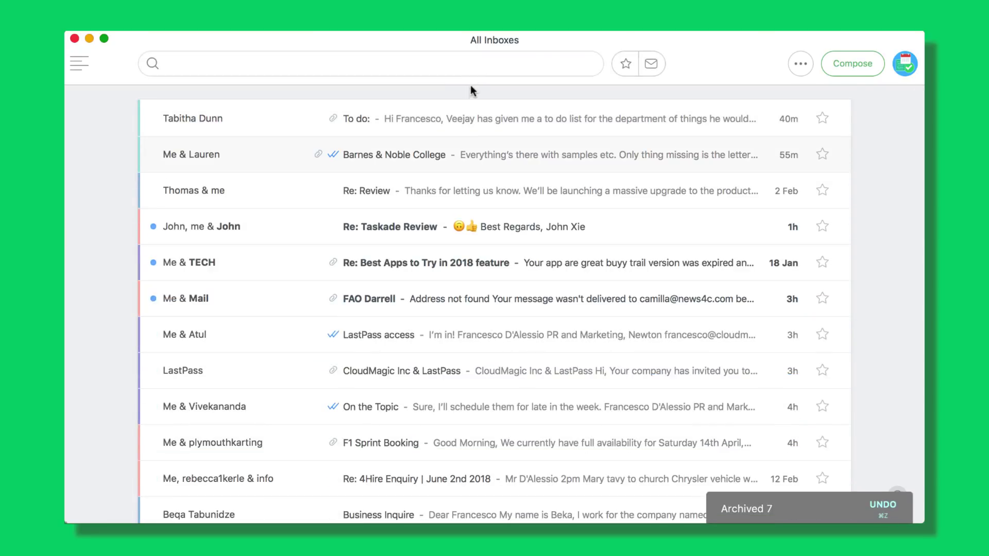
pyautogui.scroll(-3, 470, 177)
pyautogui.scroll(-3, 470, 182)
pyautogui.scroll(-4, 471, 181)
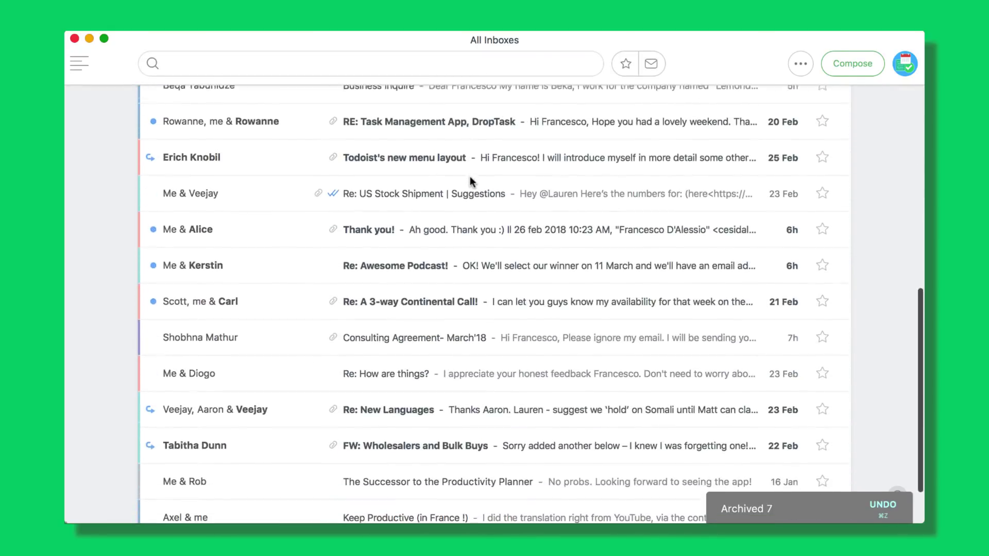
pyautogui.scroll(-3, 470, 176)
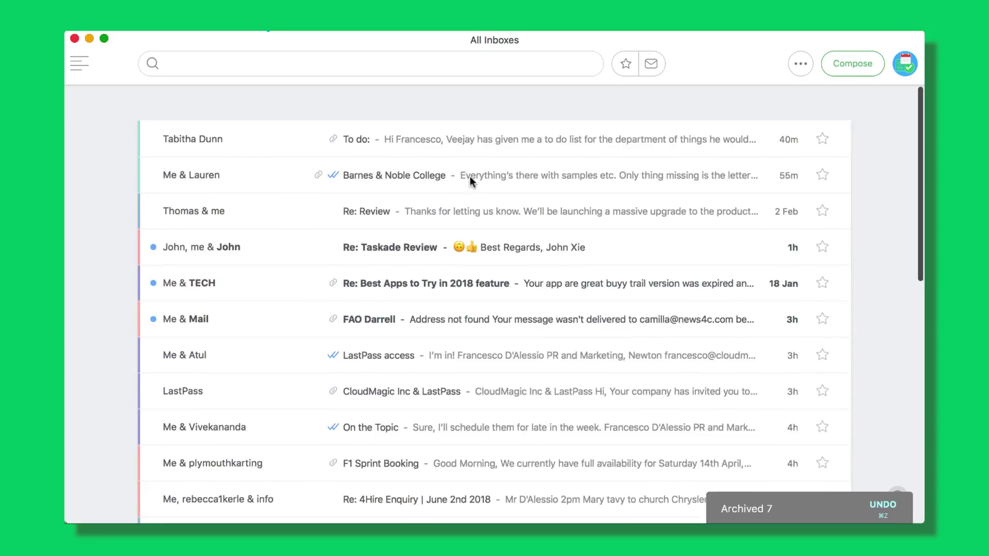
pyautogui.scroll(-1, 470, 177)
pyautogui.scroll(4, 469, 177)
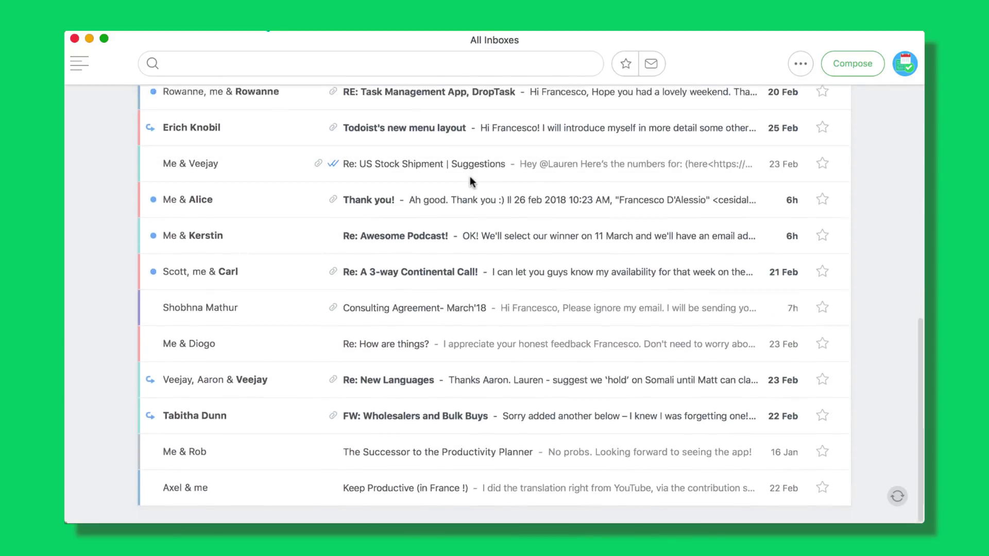
pyautogui.scroll(10, 438, 193)
pyautogui.scroll(-1, 438, 193)
pyautogui.scroll(-9, 438, 193)
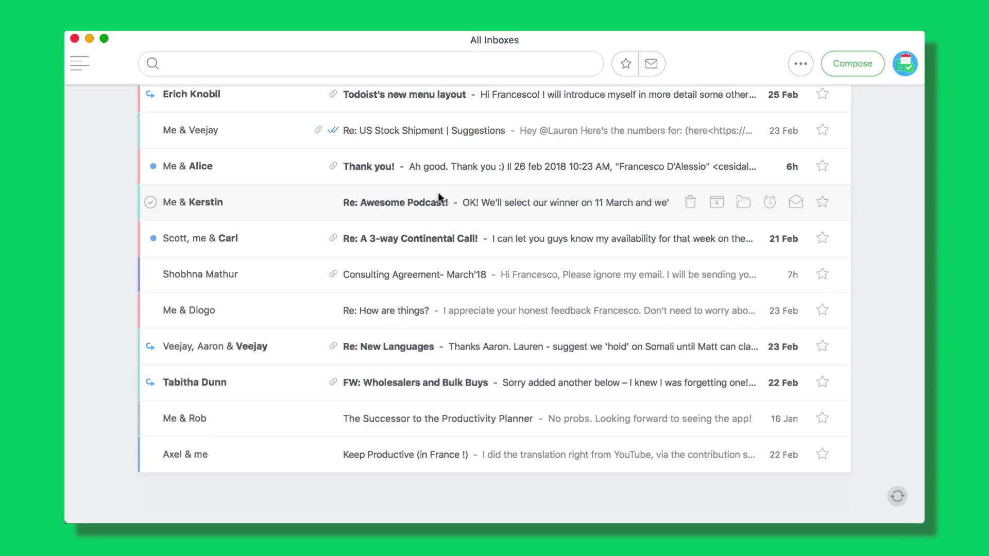
# Step: Open Keep Productive (in France !) and file it in the READ folder
pyautogui.click(407, 454)
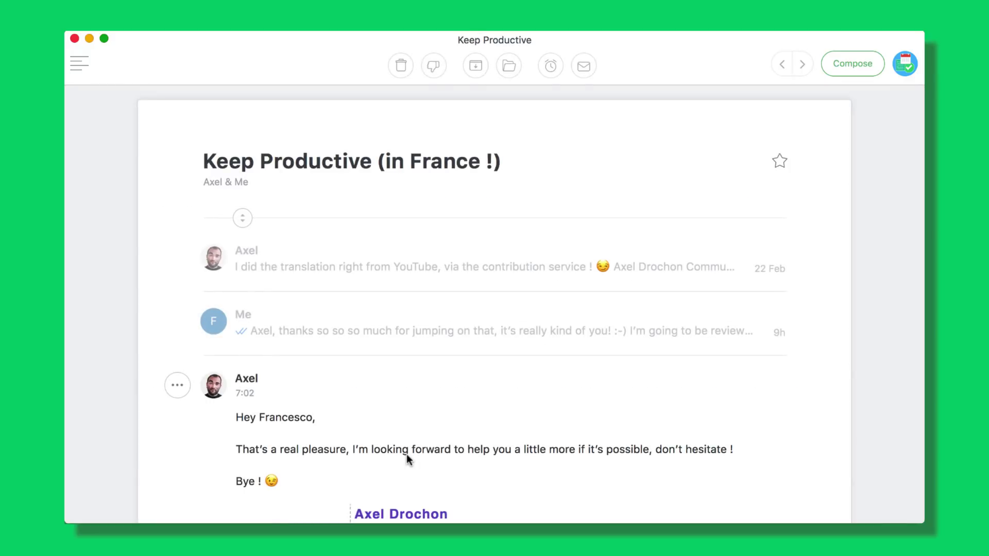
pyautogui.scroll(-5, 440, 384)
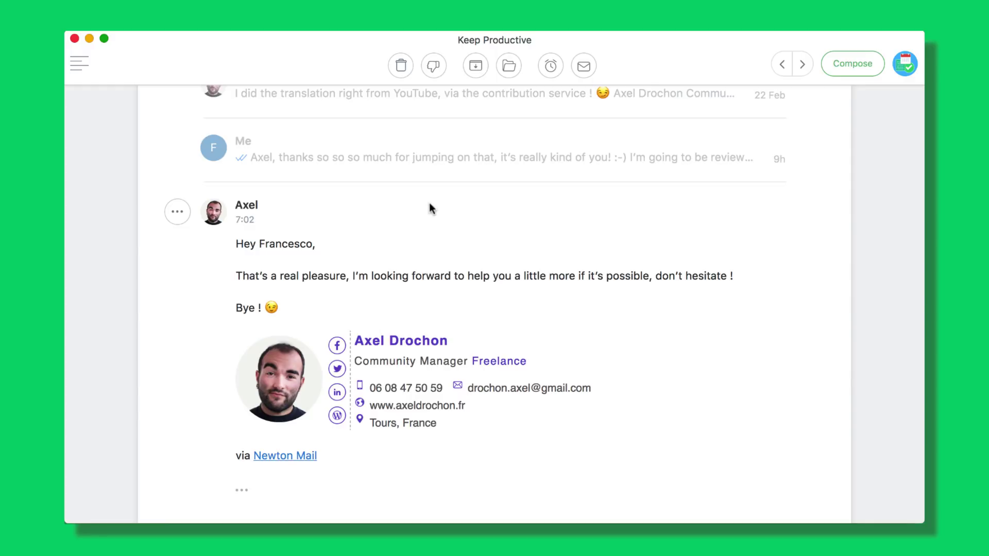
pyautogui.click(509, 66)
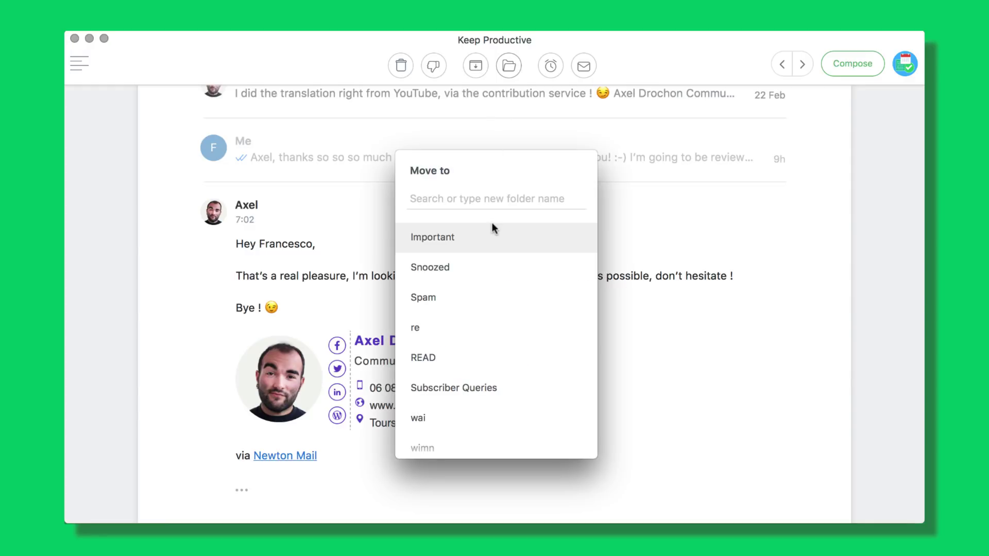
pyautogui.write('re')
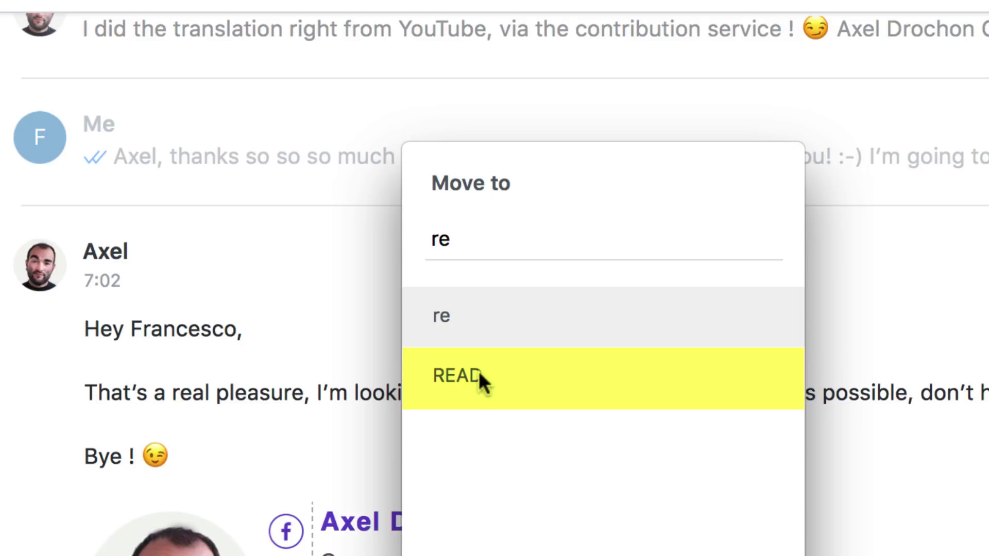
pyautogui.hotkey('ctrl', 'a')
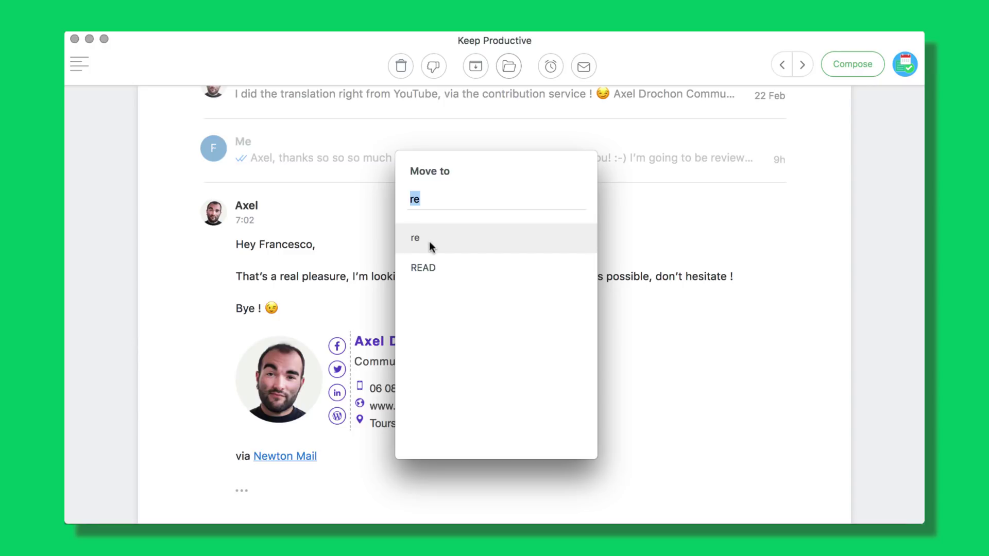
pyautogui.press('BackSpace')
pyautogui.click(432, 358)
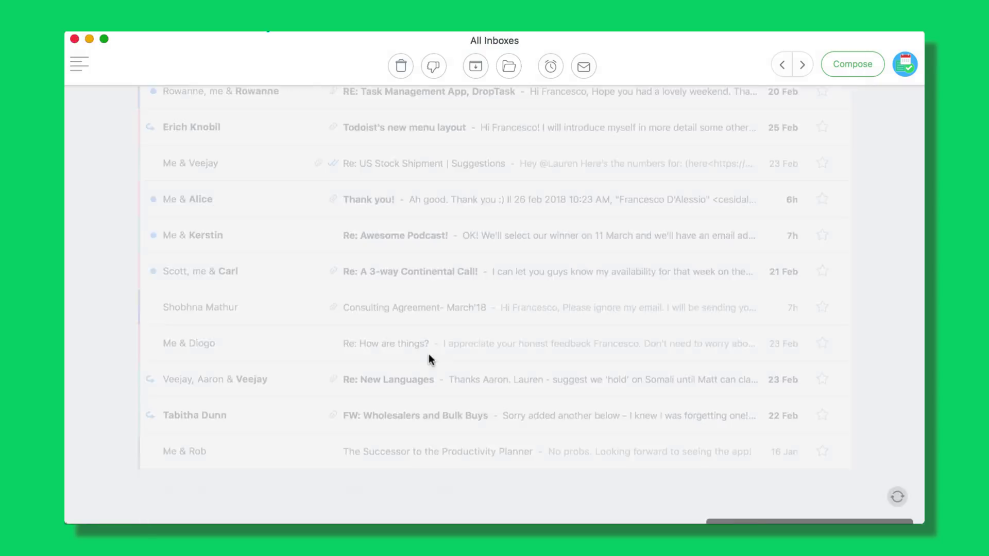
# Step: Move the Successor to the Productivity Planner thread into the read folder
pyautogui.click(418, 447)
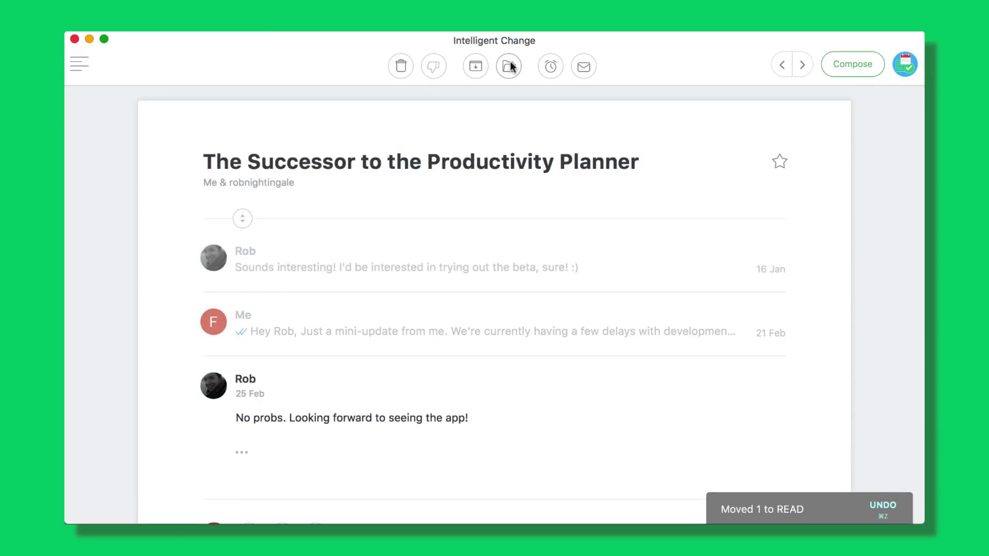
pyautogui.click(510, 68)
pyautogui.write('re')
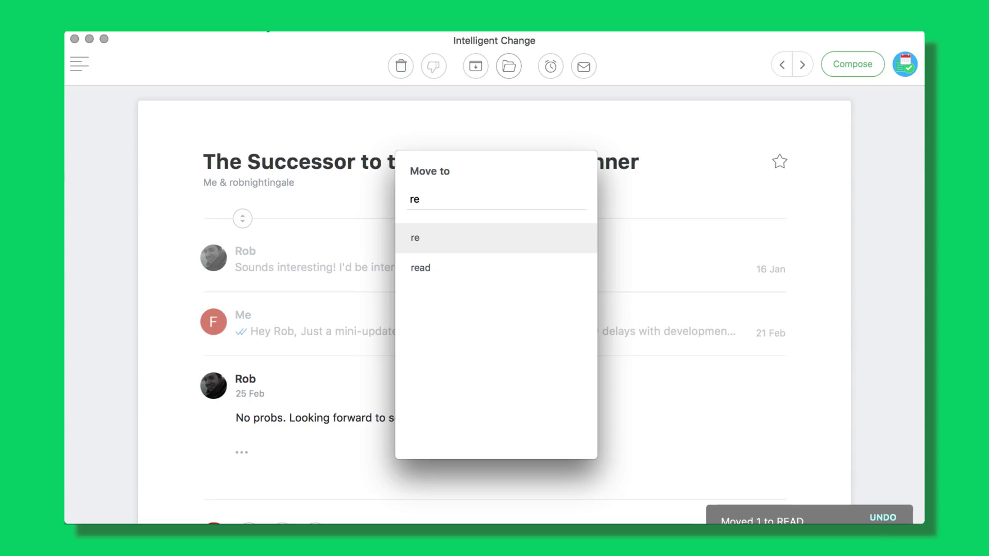
pyautogui.press('Down')
pyautogui.press('Return')
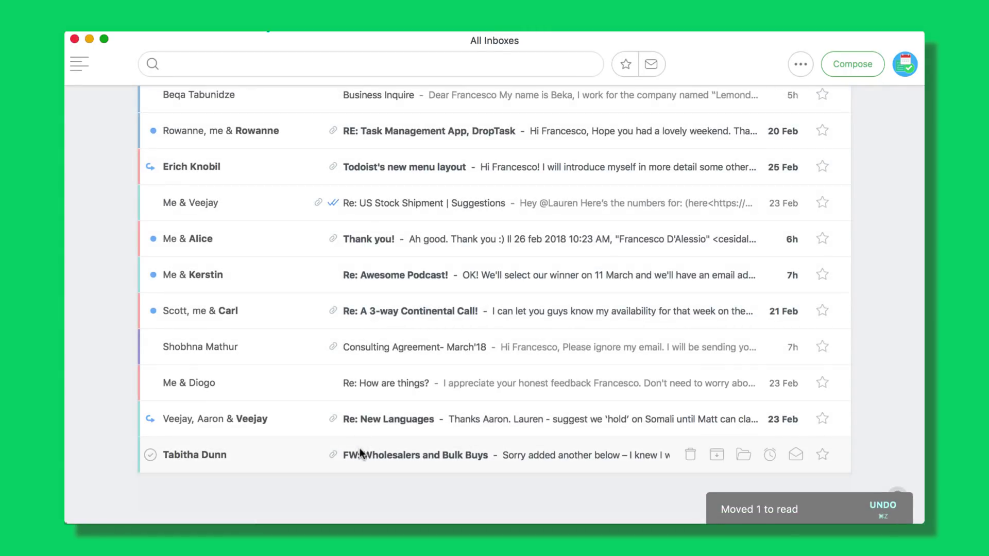
# Step: Snooze Wholesalers and Bulk Buys until 19:18, then start moving Re: New Languages
pyautogui.click(361, 454)
pyautogui.scroll(-3, 361, 456)
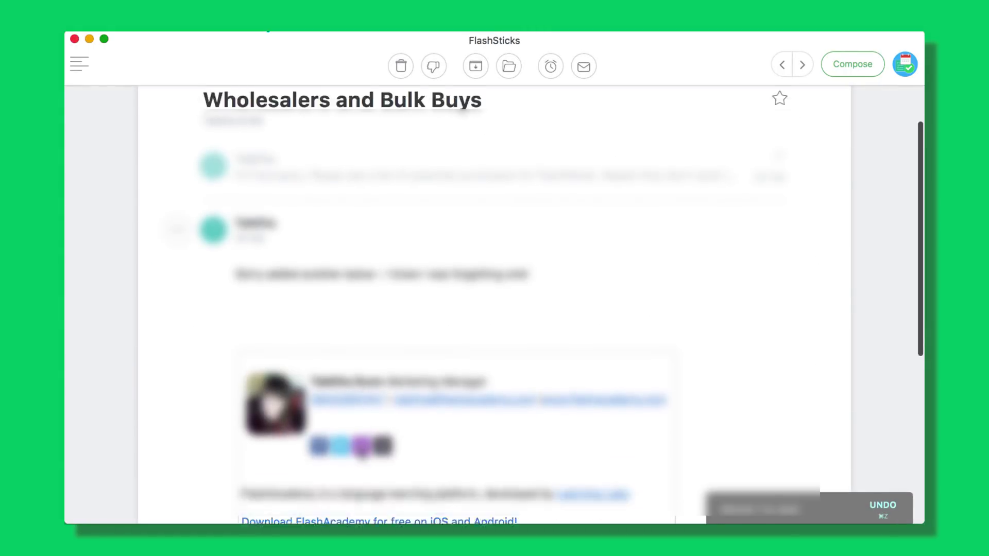
pyautogui.scroll(2, 361, 456)
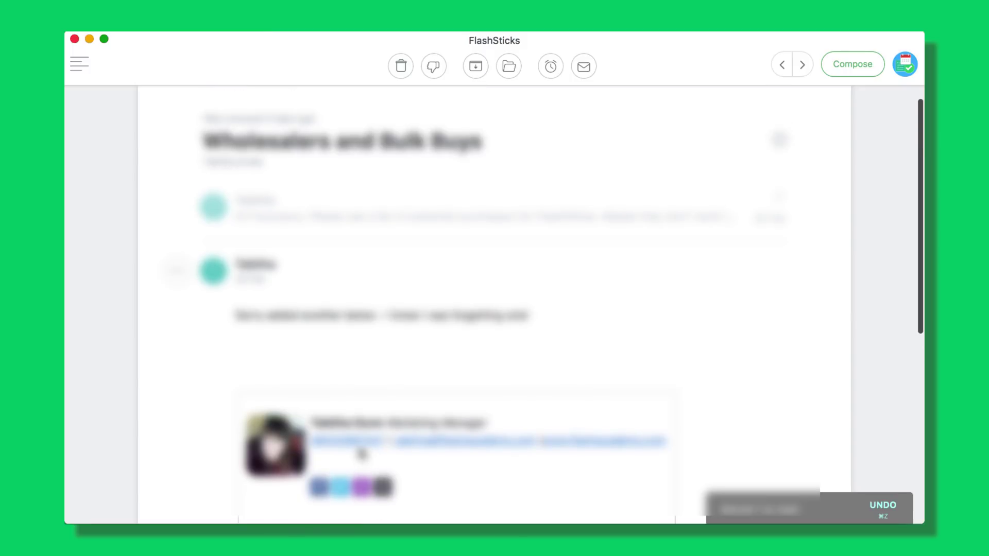
pyautogui.scroll(-3, 329, 382)
pyautogui.scroll(-3, 329, 384)
pyautogui.scroll(5, 329, 384)
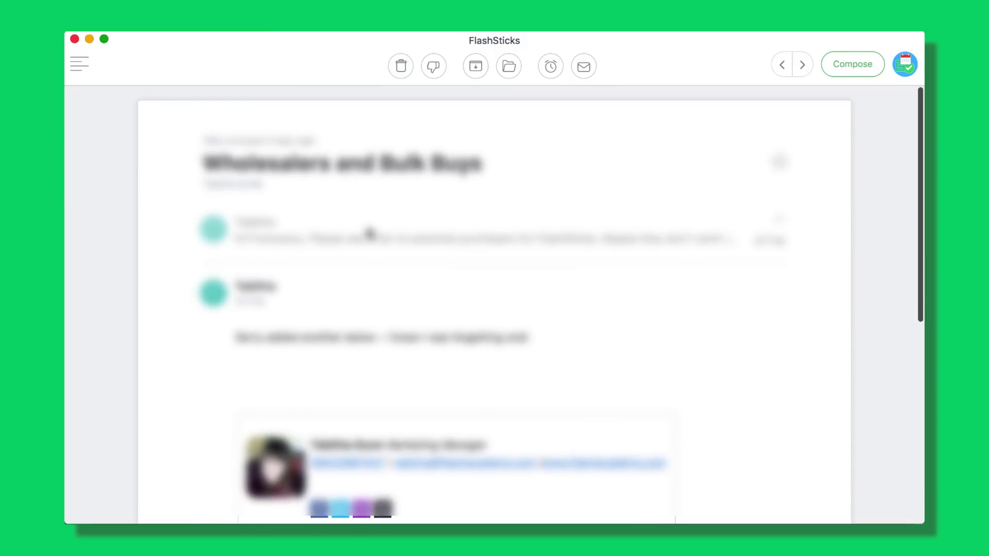
pyautogui.click(552, 70)
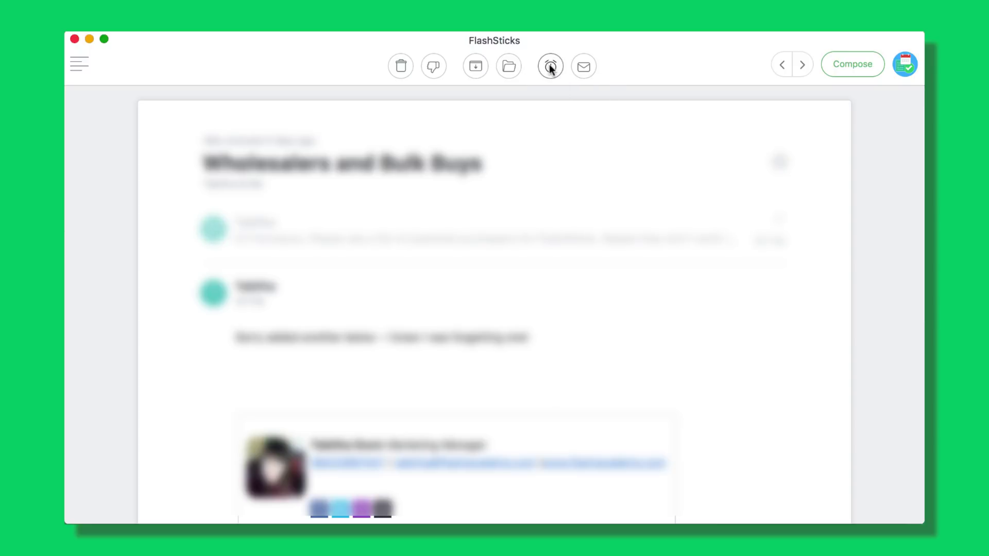
pyautogui.click(422, 181)
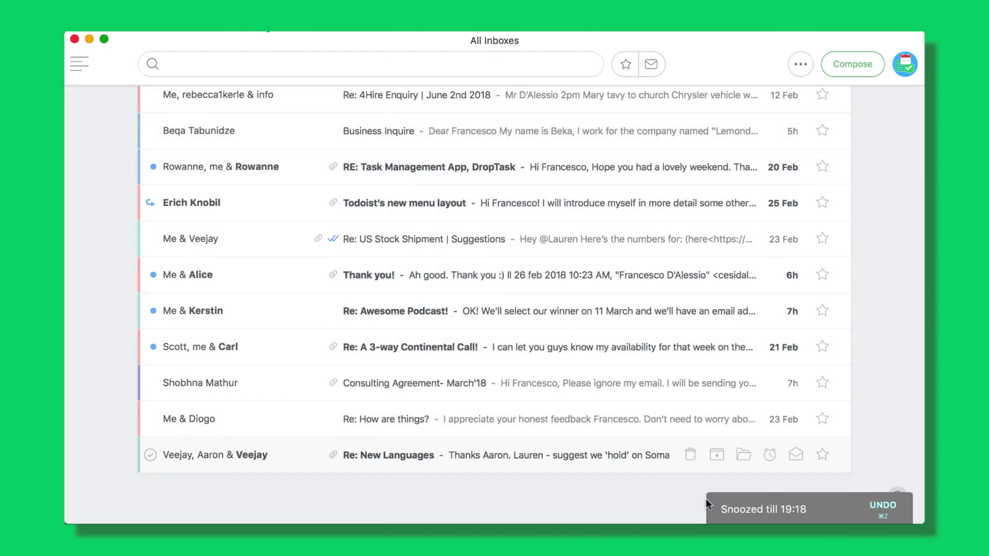
pyautogui.click(471, 456)
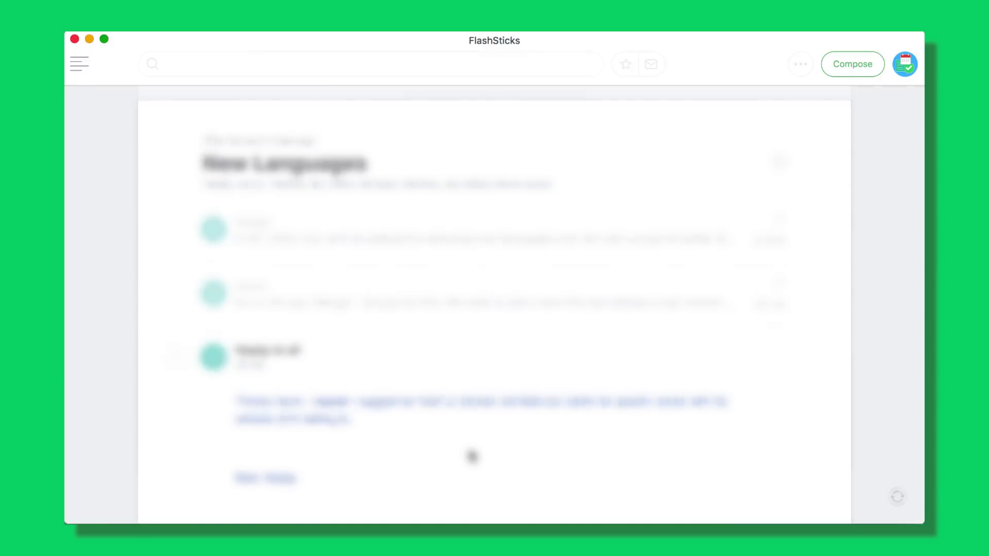
pyautogui.scroll(-5, 470, 451)
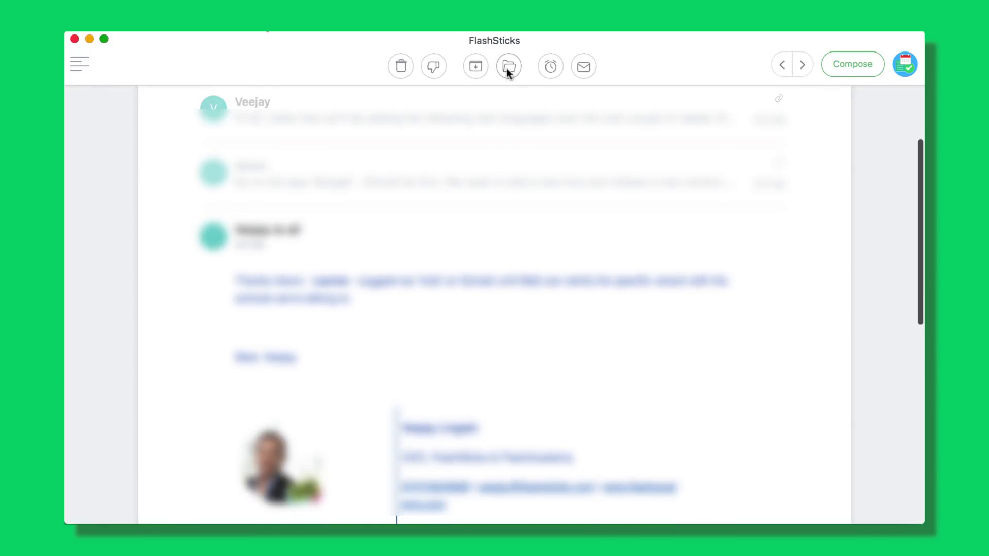
pyautogui.click(509, 66)
pyautogui.write('re')
pyautogui.press('Return')
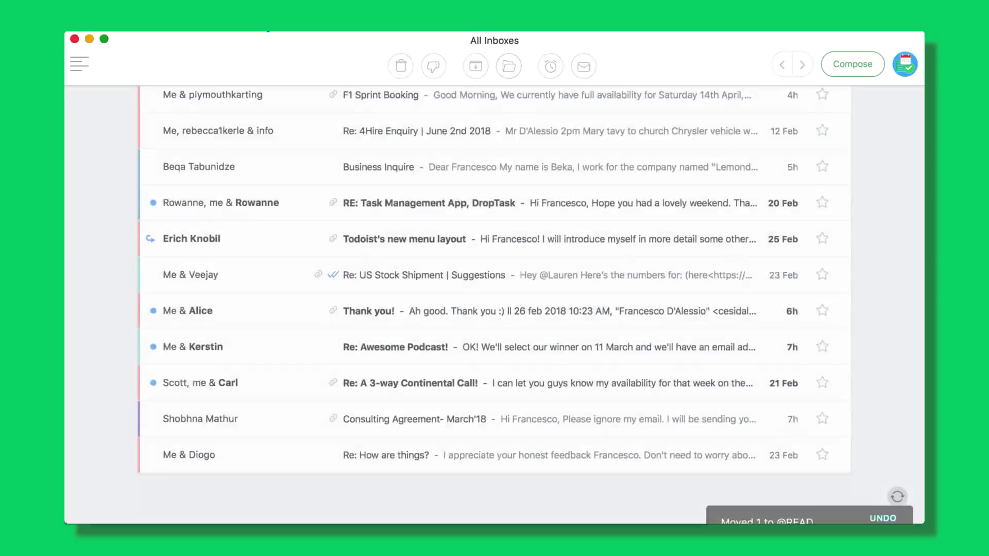
pyautogui.click(394, 462)
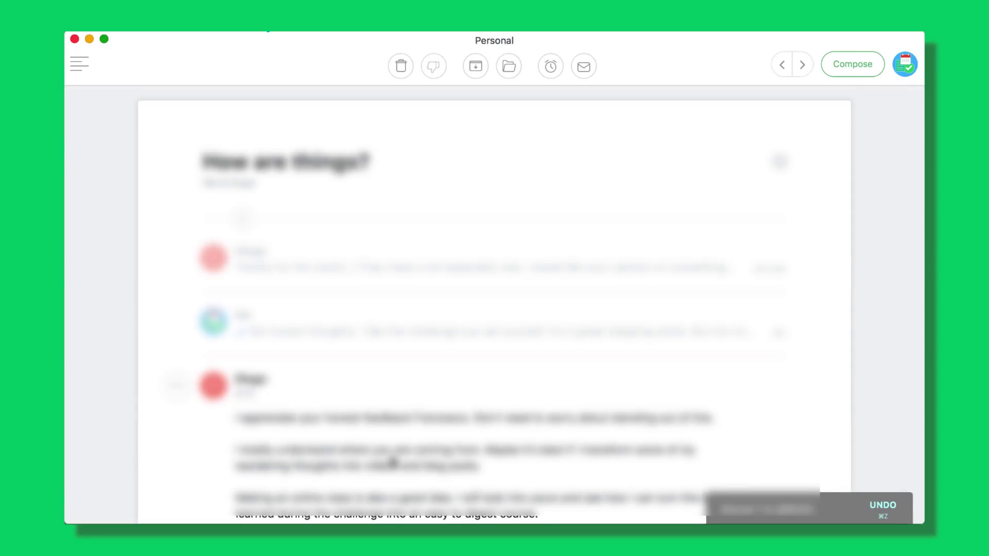
pyautogui.scroll(-3, 431, 372)
pyautogui.scroll(-2, 431, 372)
pyautogui.scroll(-1, 431, 371)
pyautogui.scroll(-1, 430, 372)
pyautogui.scroll(-1, 432, 370)
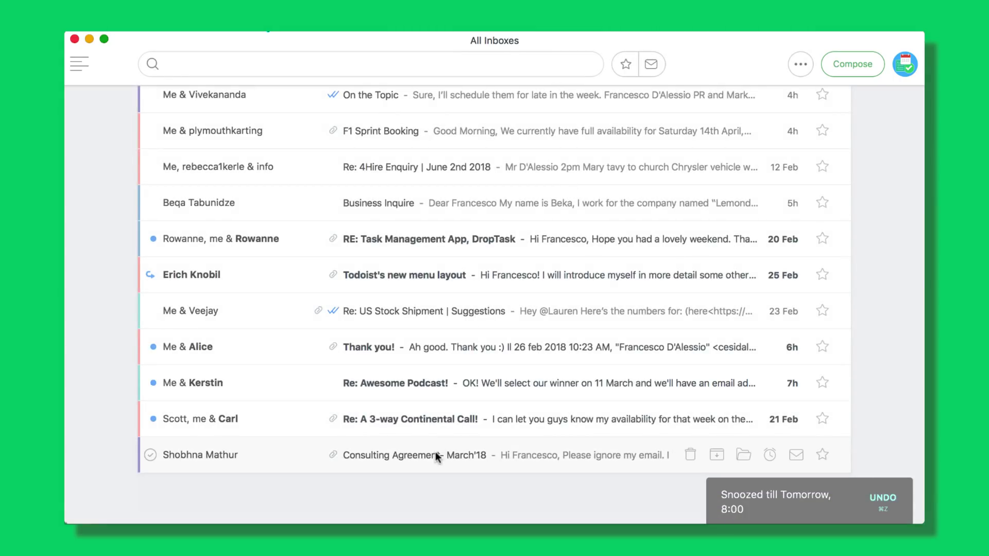
pyautogui.click(435, 456)
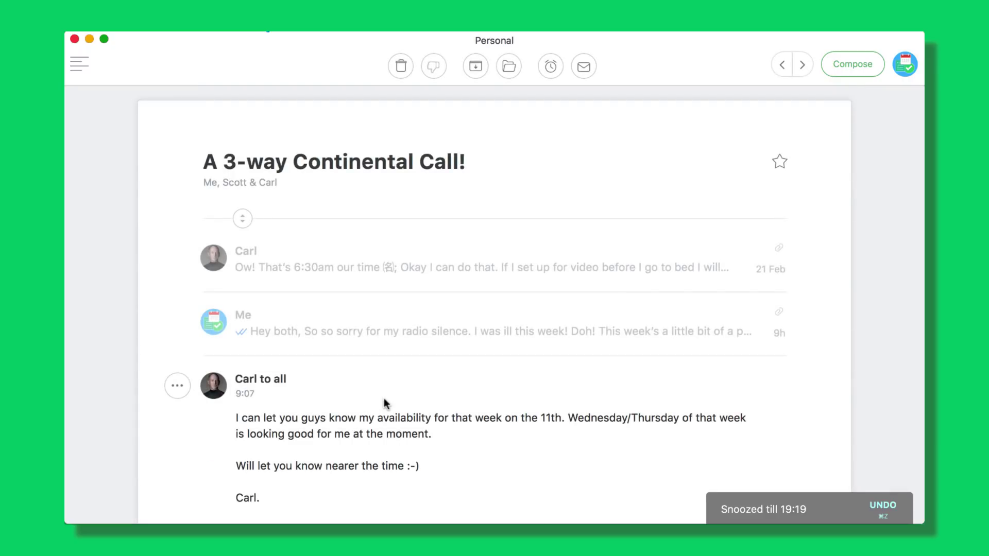
pyautogui.scroll(-5, 384, 403)
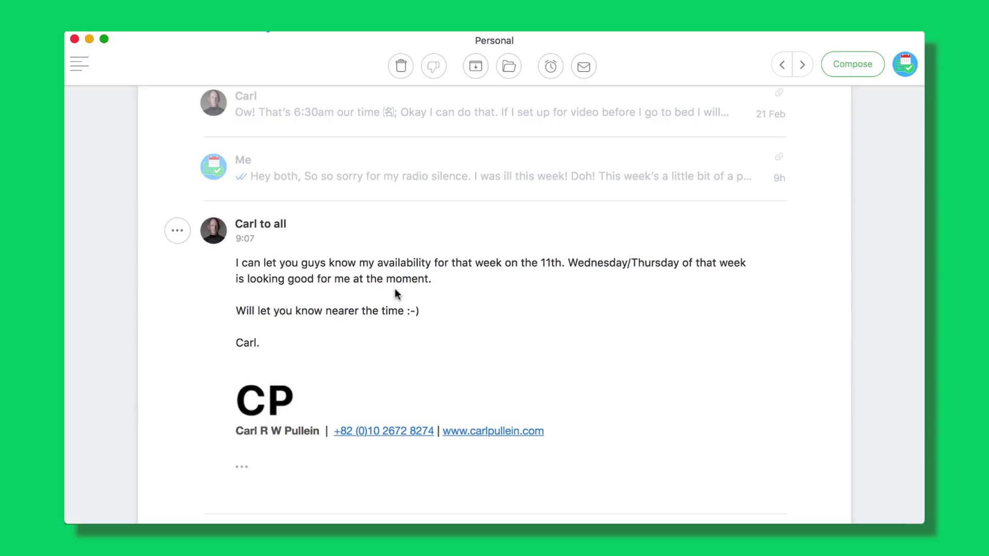
# Step: Snooze A 3-way Continental Call! until Sunday 4 March 8:00 and open Re: Awesome Podcast!
pyautogui.click(547, 68)
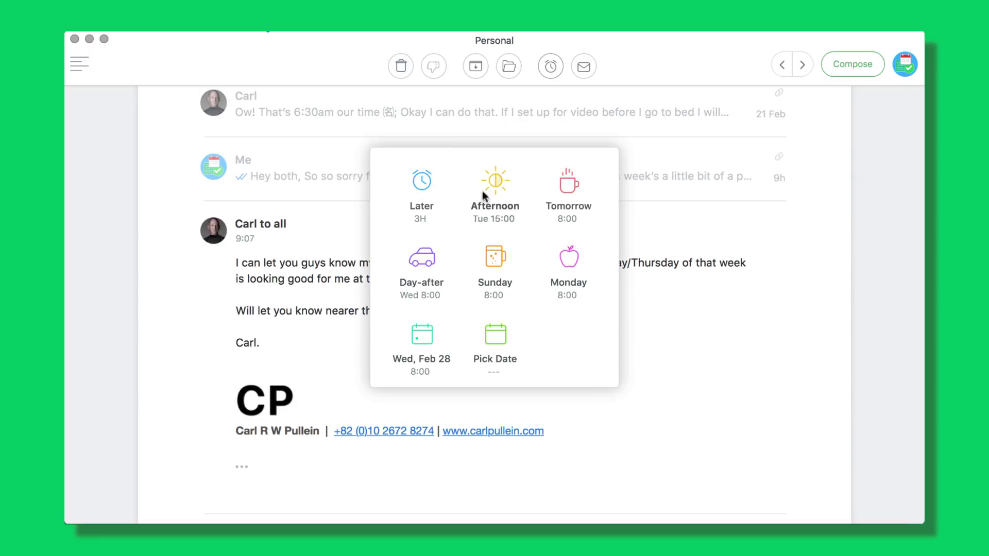
pyautogui.click(490, 260)
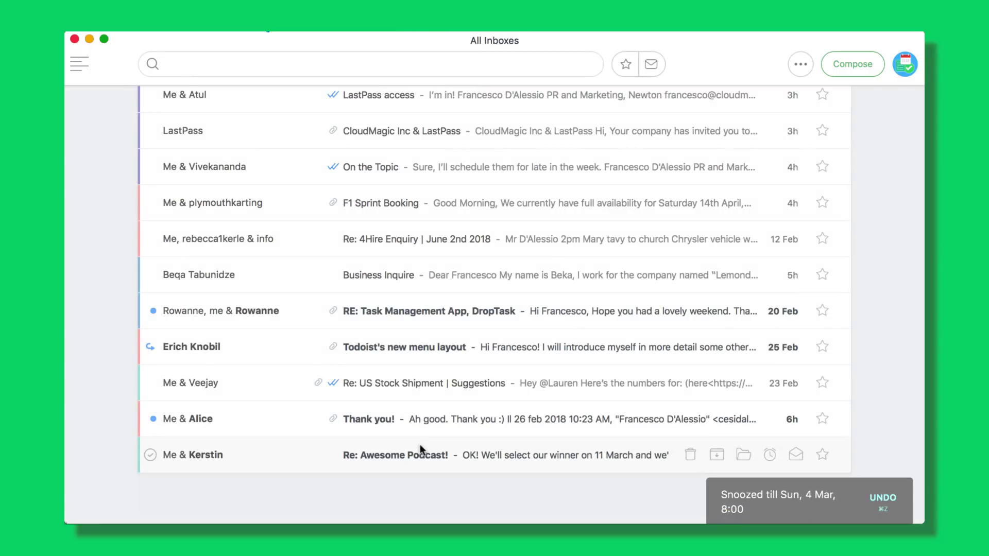
pyautogui.click(419, 449)
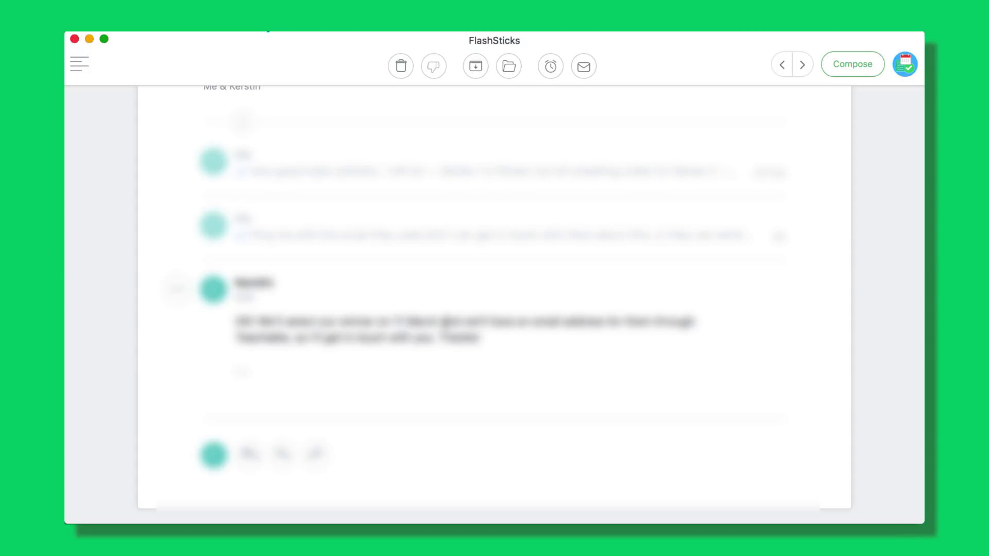
pyautogui.click(508, 67)
pyautogui.write('@r')
pyautogui.press('Return')
pyautogui.scroll(-2, 400, 462)
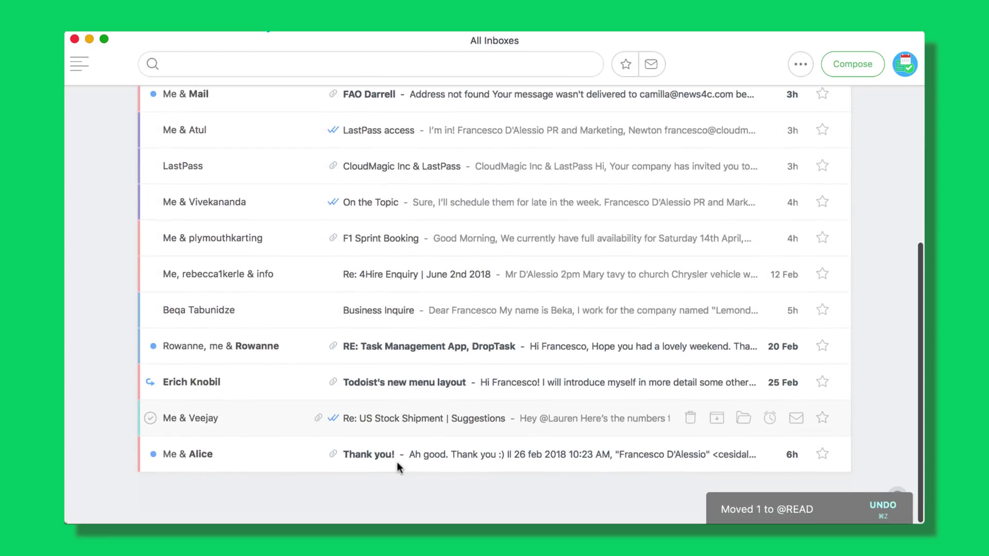
pyautogui.click(407, 456)
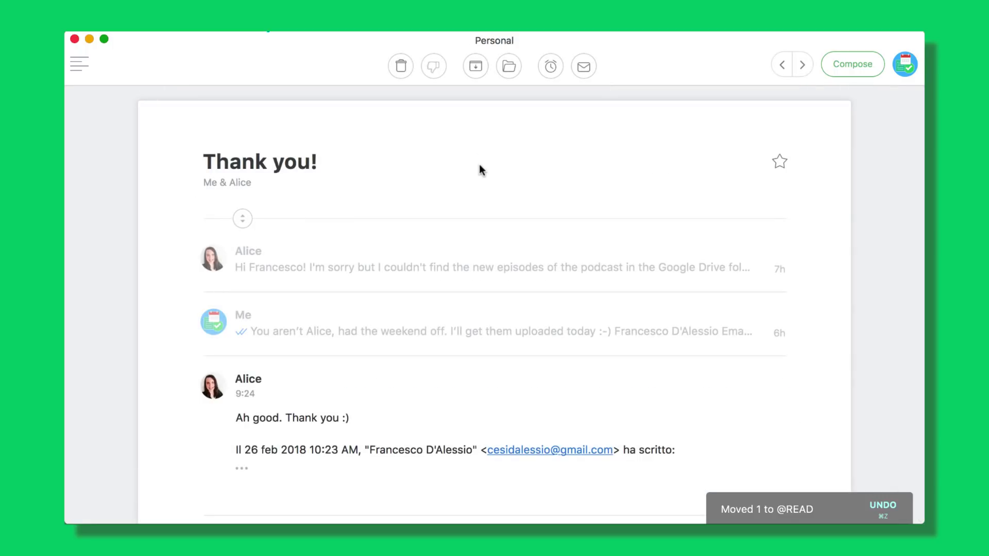
pyautogui.scroll(-1, 479, 194)
pyautogui.scroll(-2, 472, 228)
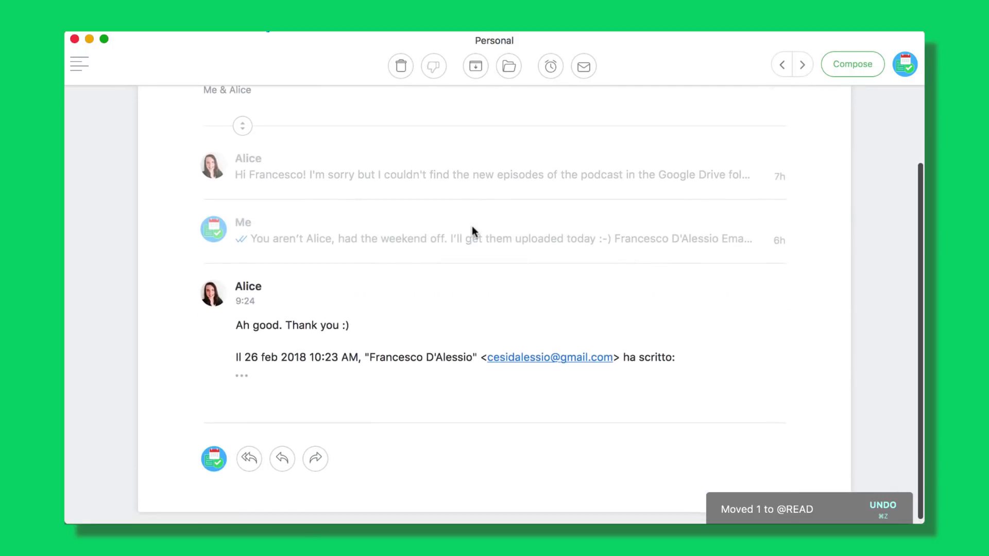
pyautogui.click(509, 67)
pyautogui.write('re')
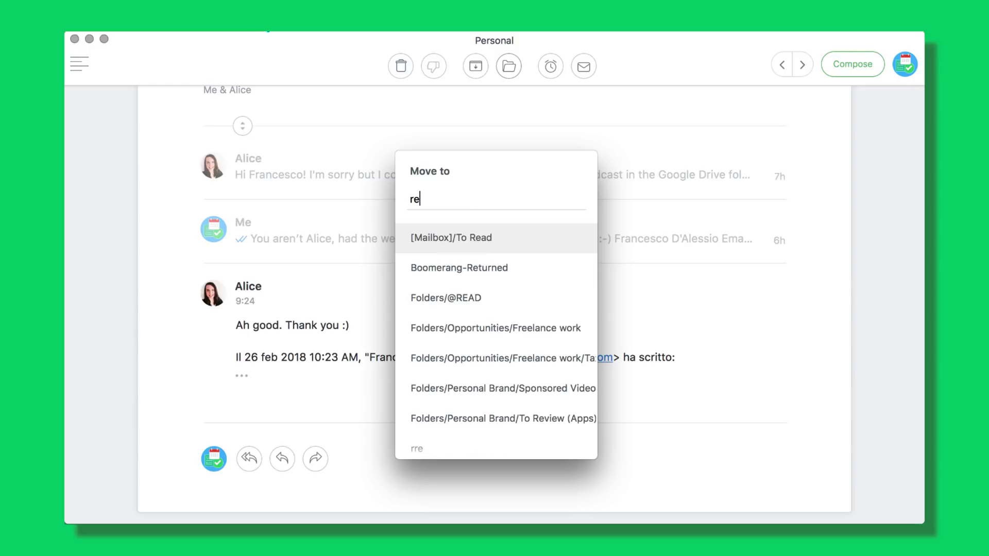
pyautogui.press('Down')
pyautogui.press('Down')
pyautogui.press('Return')
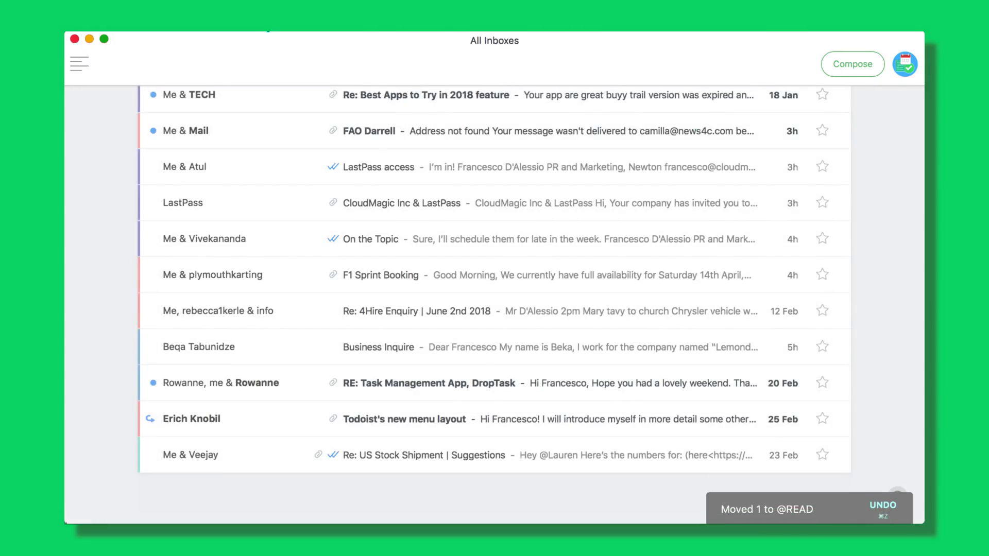
pyautogui.scroll(5, 431, 460)
pyautogui.scroll(-5, 431, 458)
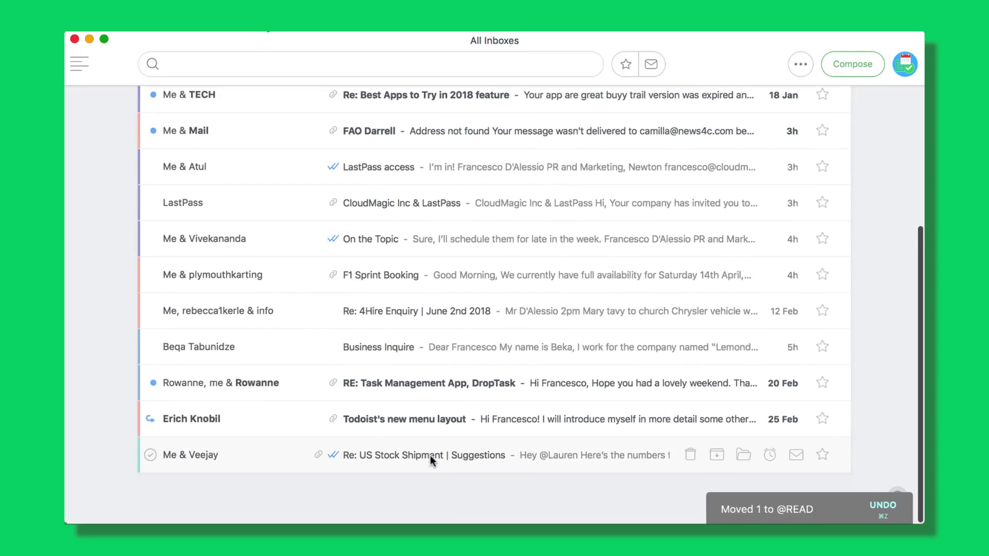
pyautogui.click(431, 456)
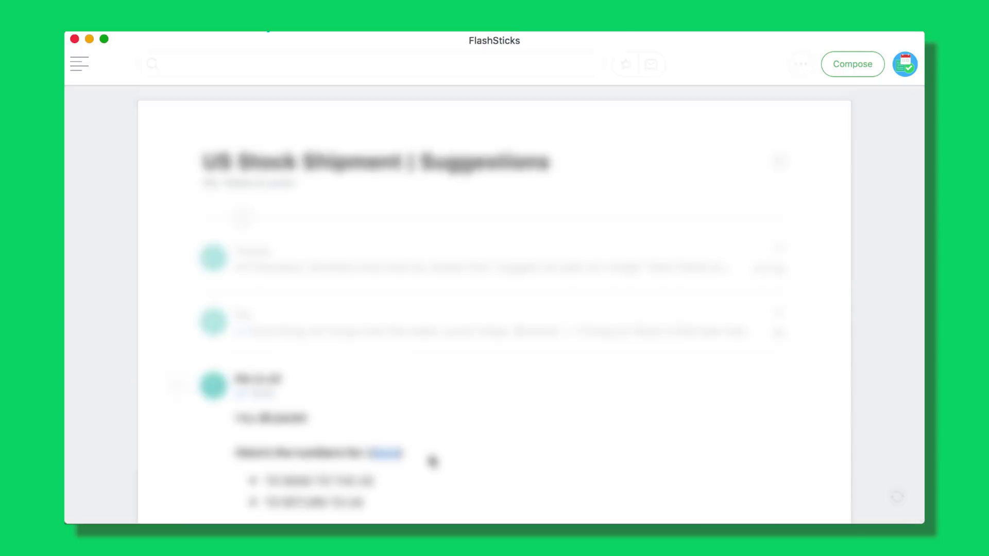
pyautogui.scroll(-5, 380, 401)
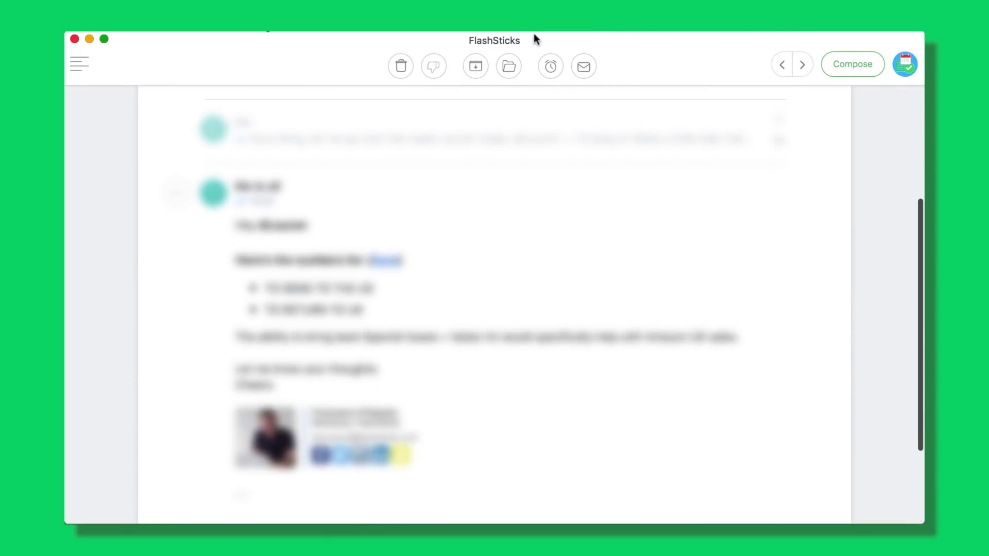
pyautogui.click(550, 67)
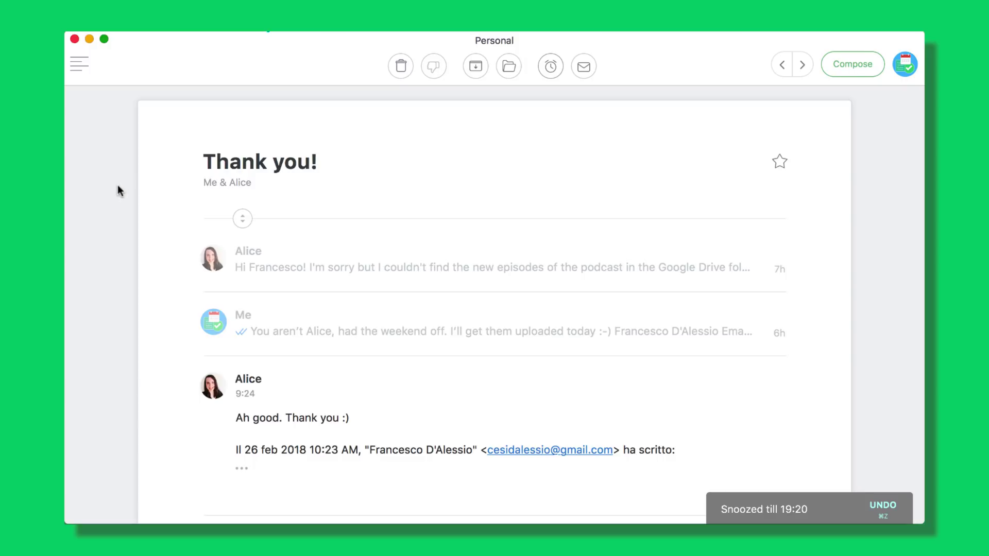
# Step: Confirm Thank you! goes to READ, read Erich's Todoist email, and return to the inbox
pyautogui.press('Escape')
pyautogui.click(399, 453)
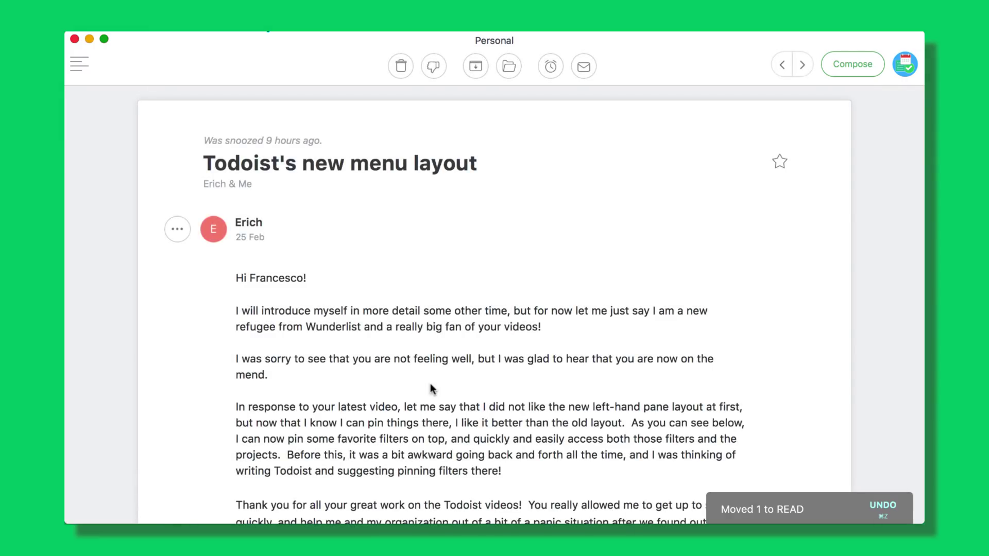
pyautogui.scroll(-2, 431, 389)
pyautogui.scroll(-3, 431, 383)
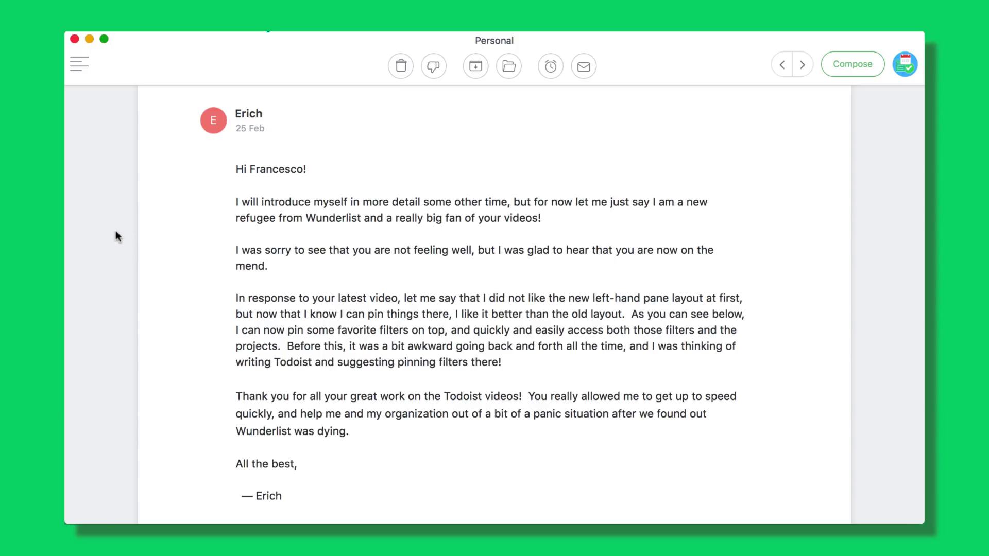
pyautogui.press('Escape')
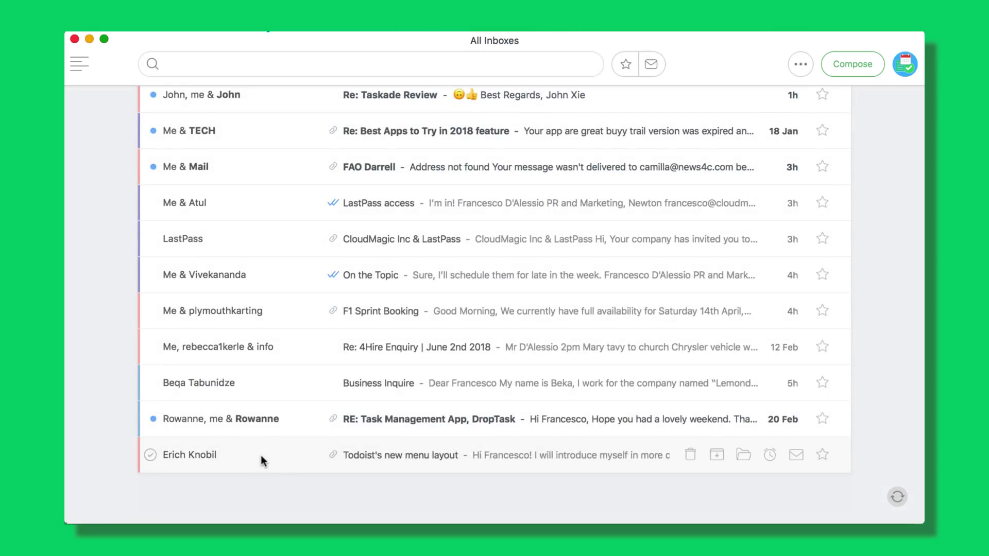
# Step: Send Rowanne an agreeing Reply all on the Task Management App, DropTask thread
pyautogui.click(261, 420)
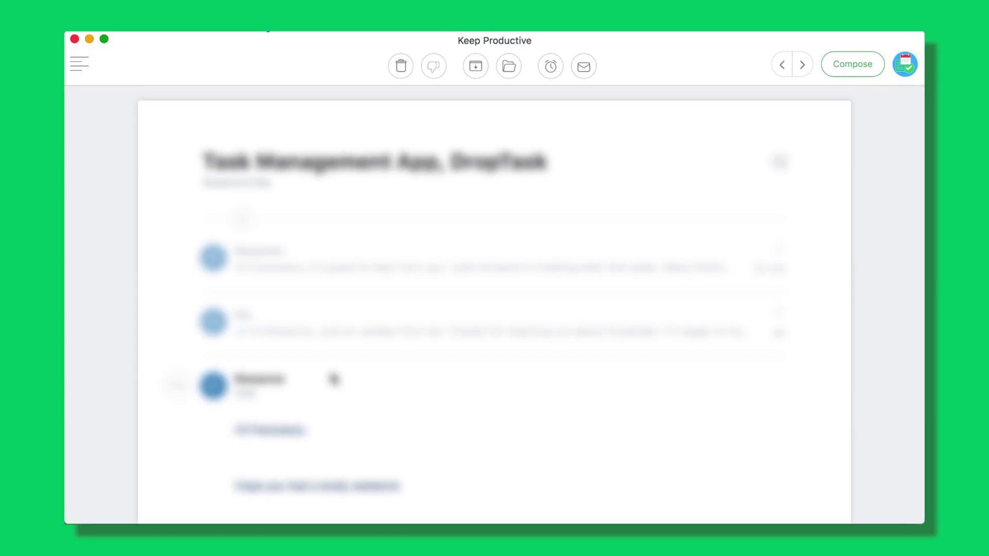
pyautogui.scroll(-5, 334, 380)
pyautogui.scroll(-3, 379, 348)
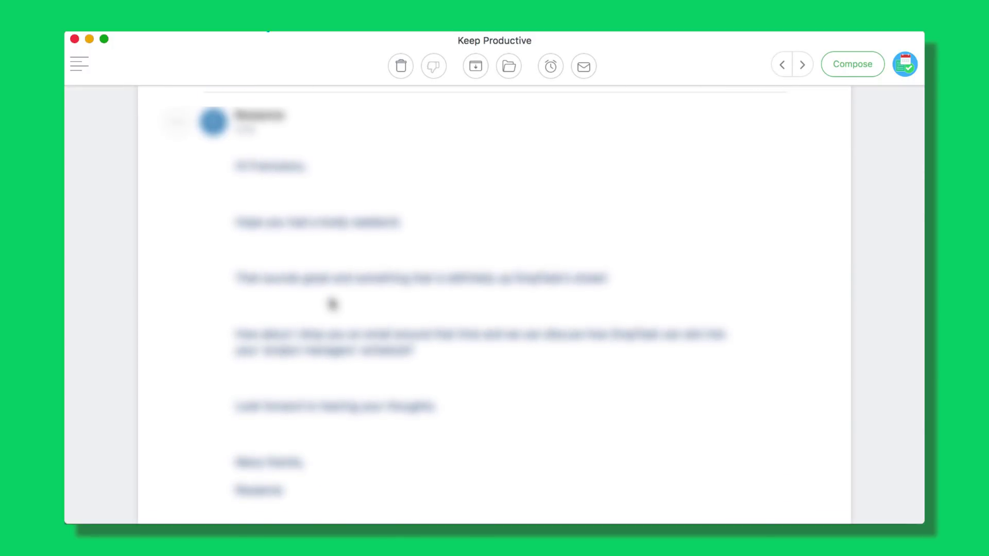
pyautogui.scroll(-2, 332, 305)
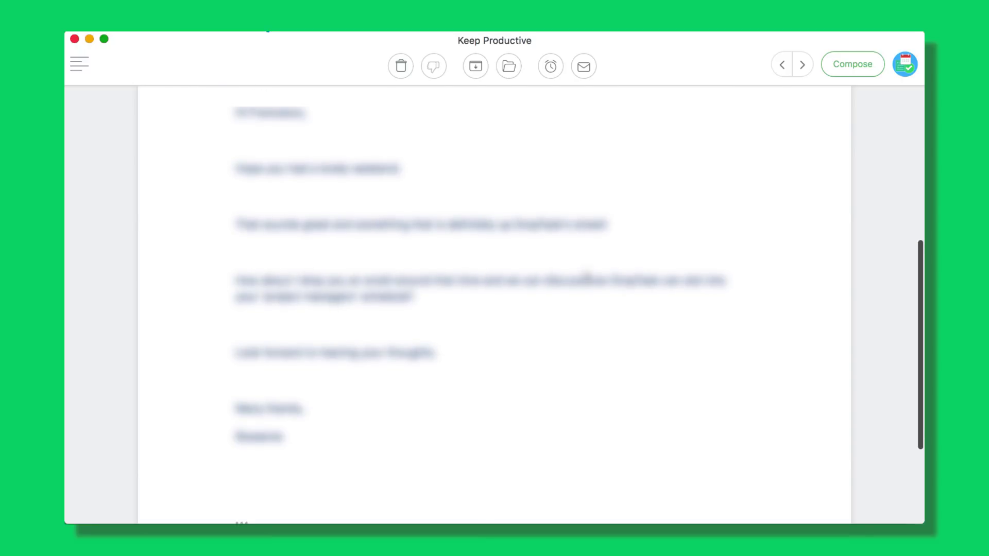
pyautogui.scroll(4, 491, 277)
pyautogui.click(173, 228)
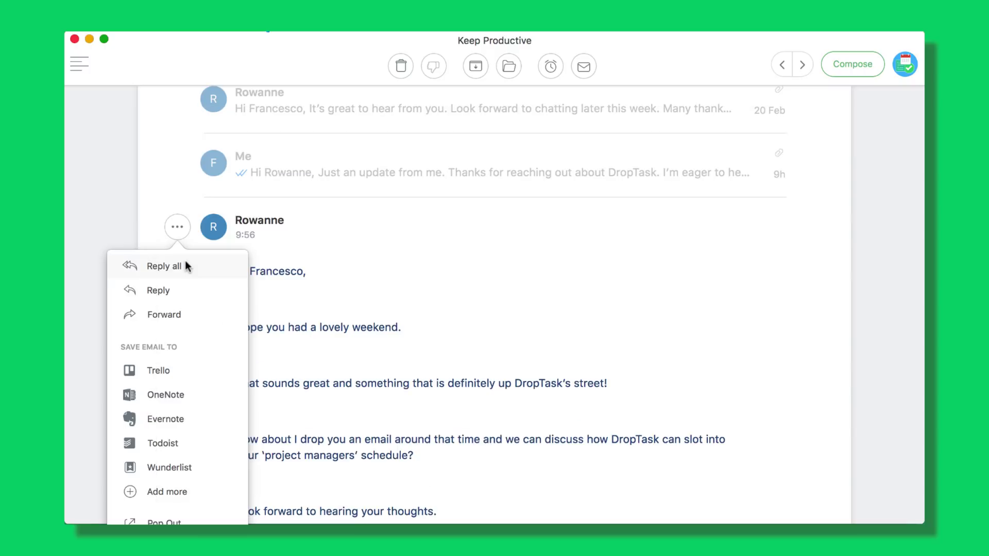
pyautogui.click(185, 262)
pyautogui.write('Sure')
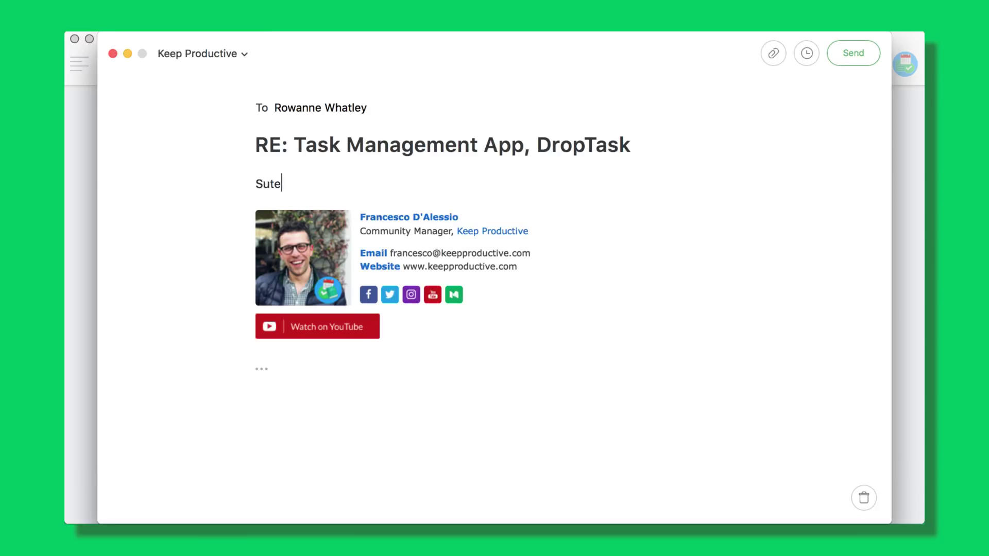
pyautogui.write(' thing, lke')
pyautogui.press('BackSpace')
pyautogui.press('BackSpace')
pyautogui.write('et ')
pyautogui.write('me know when you have that :)')
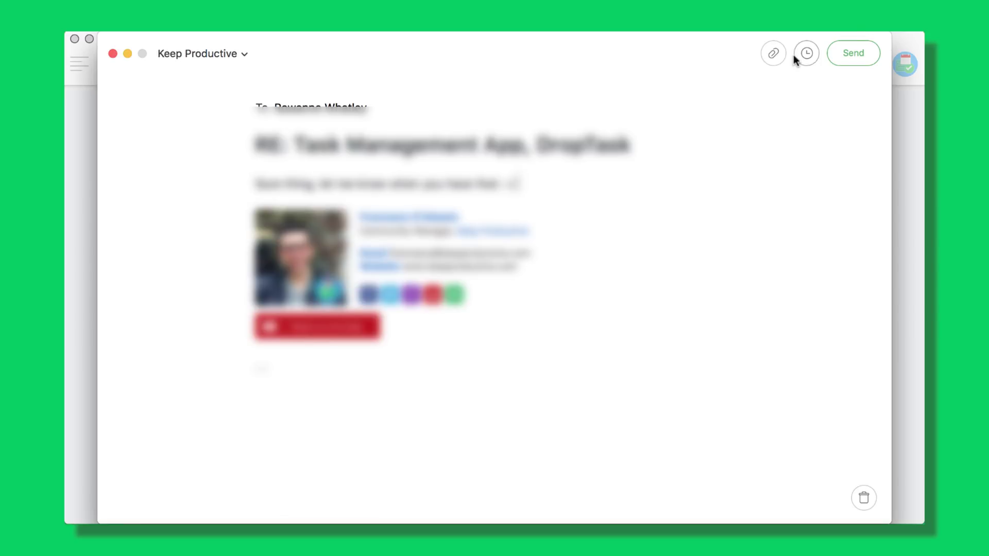
pyautogui.click(871, 53)
# Step: File the DropTask thread in READ and return to the inbox list
pyautogui.click(509, 66)
pyautogui.write('w')
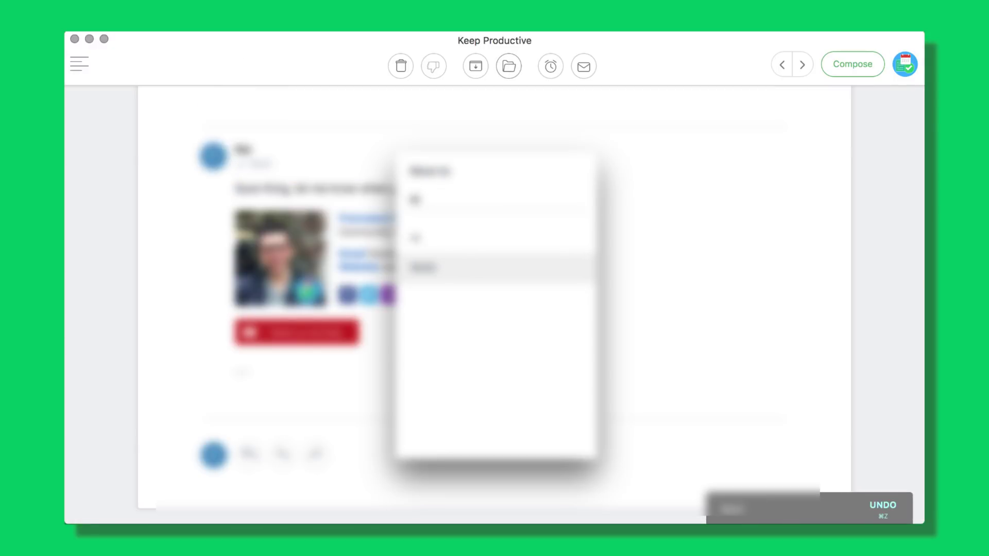
pyautogui.press('Return')
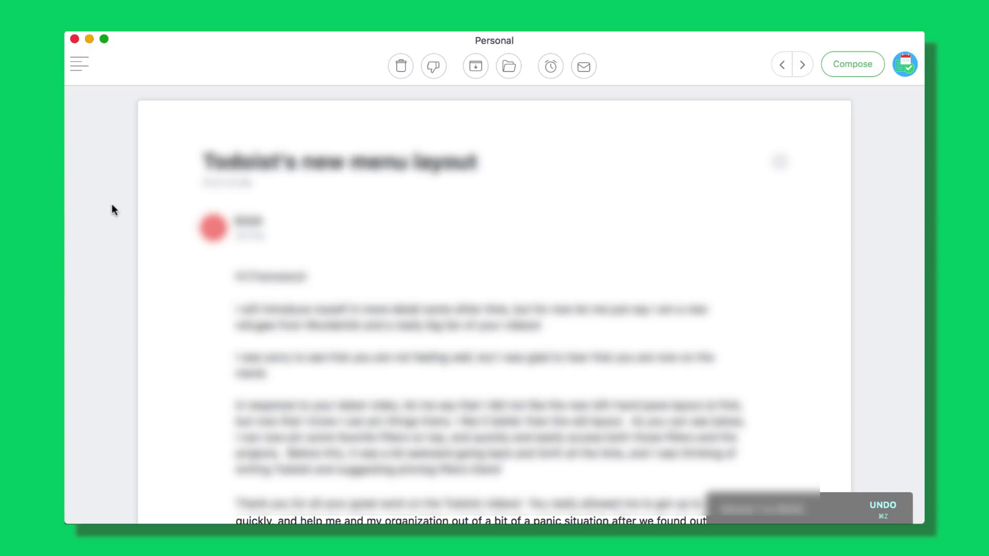
pyautogui.press('Escape')
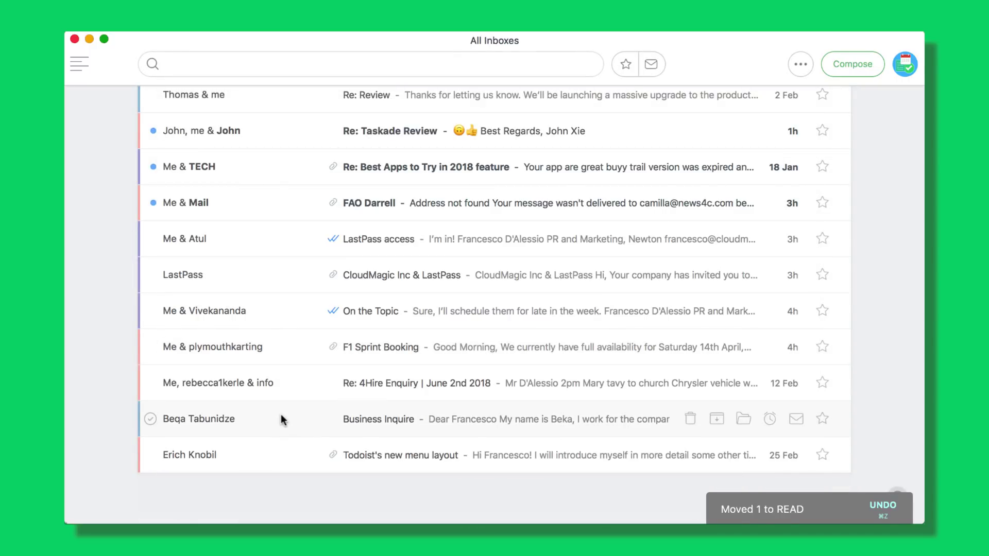
# Step: Snooze the Business Inquire email until Sunday 4 March
pyautogui.click(281, 420)
pyautogui.scroll(-2, 344, 348)
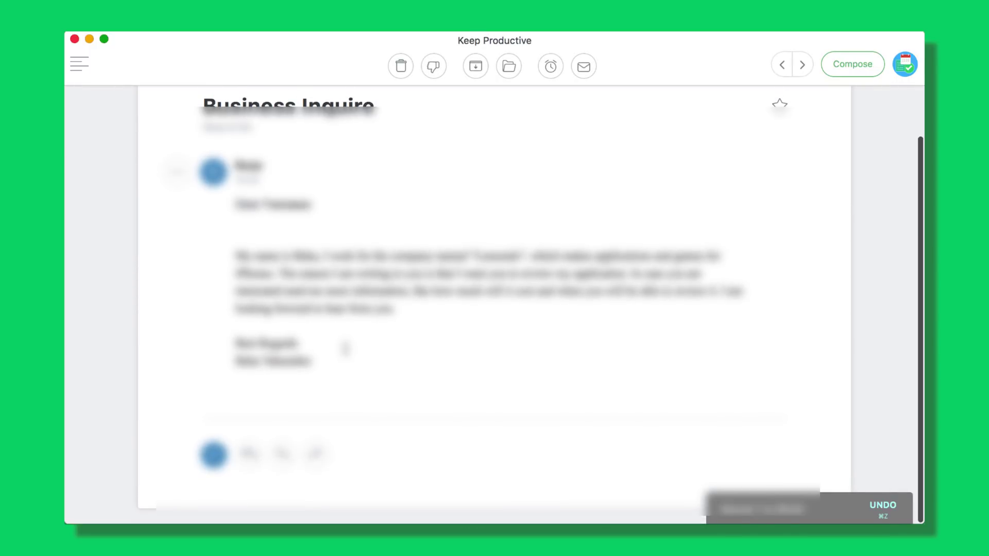
pyautogui.click(545, 68)
pyautogui.click(485, 272)
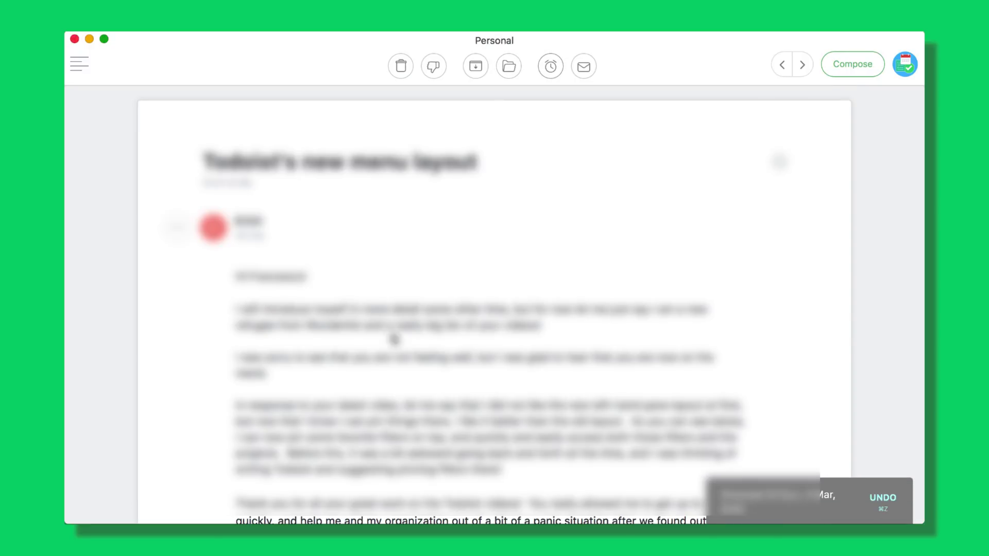
pyautogui.click(94, 223)
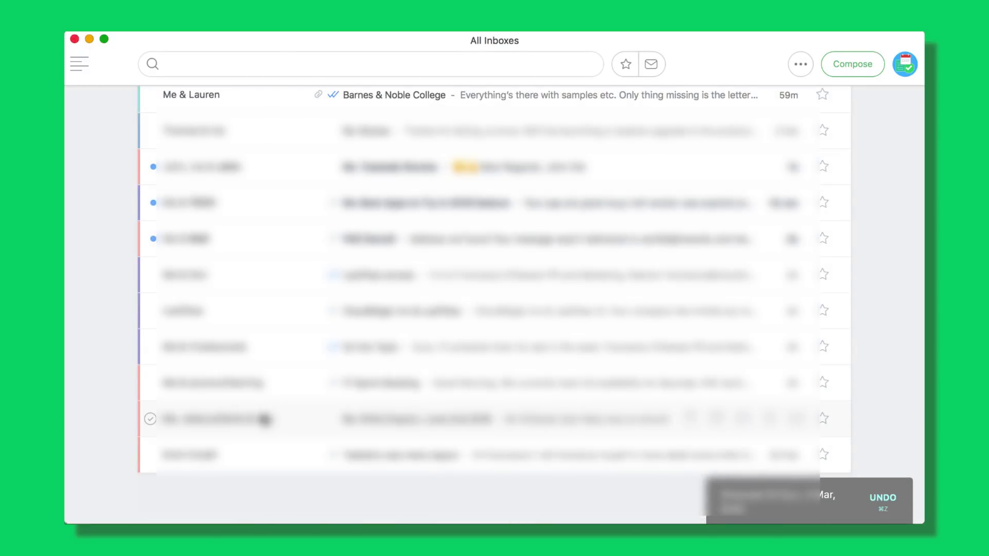
# Step: Snooze the 4Hire Enquiry email until Wednesday 28 February at 8:00
pyautogui.click(262, 420)
pyautogui.scroll(-4, 397, 269)
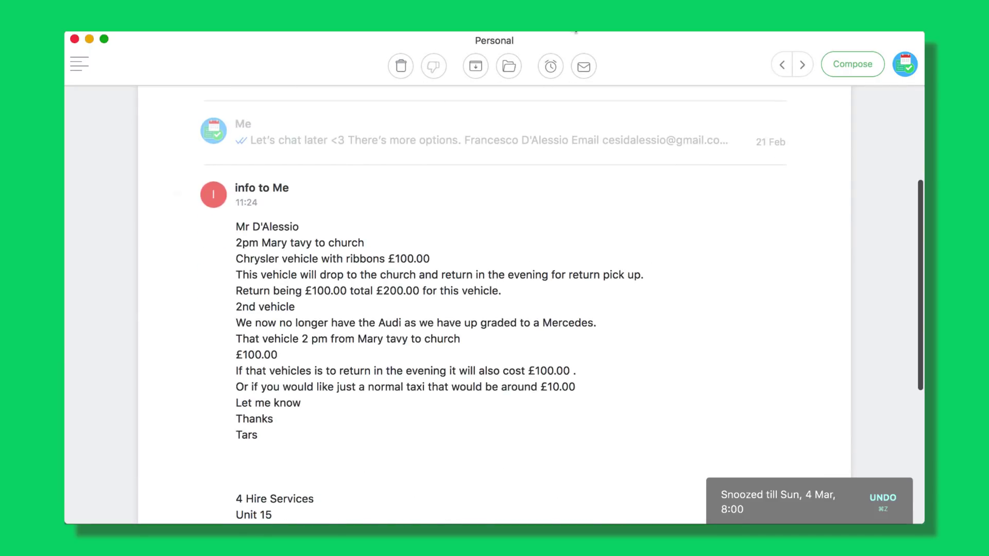
pyautogui.click(551, 66)
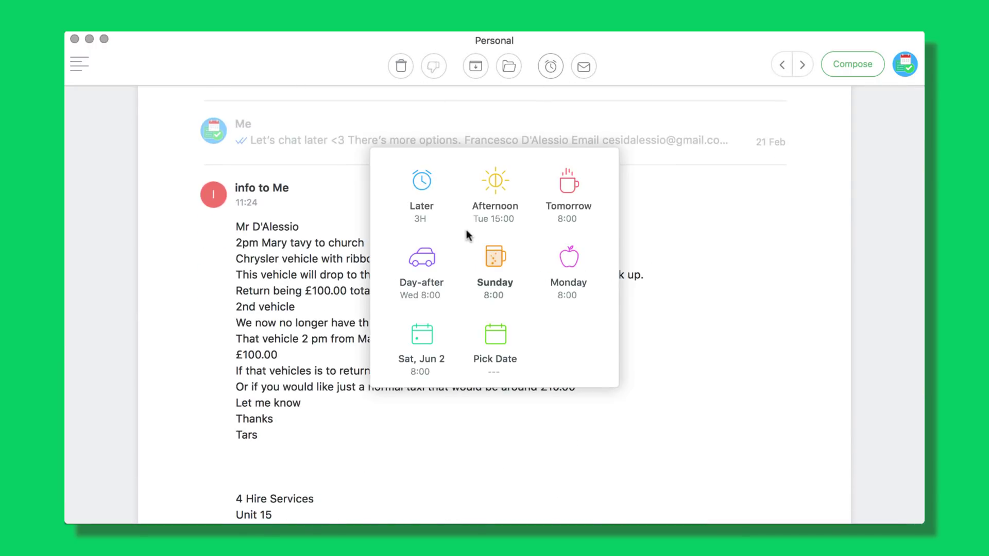
pyautogui.click(432, 254)
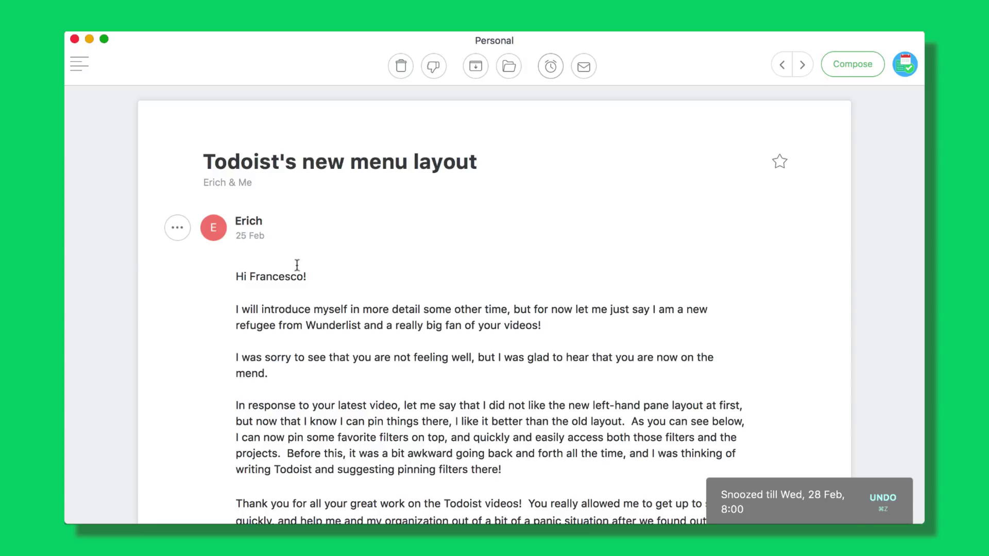
pyautogui.click(121, 264)
# Step: Reply all on F1 Sprint Booking: let's do 1PM, what's the deposit amount, spelling corrected
pyautogui.click(242, 418)
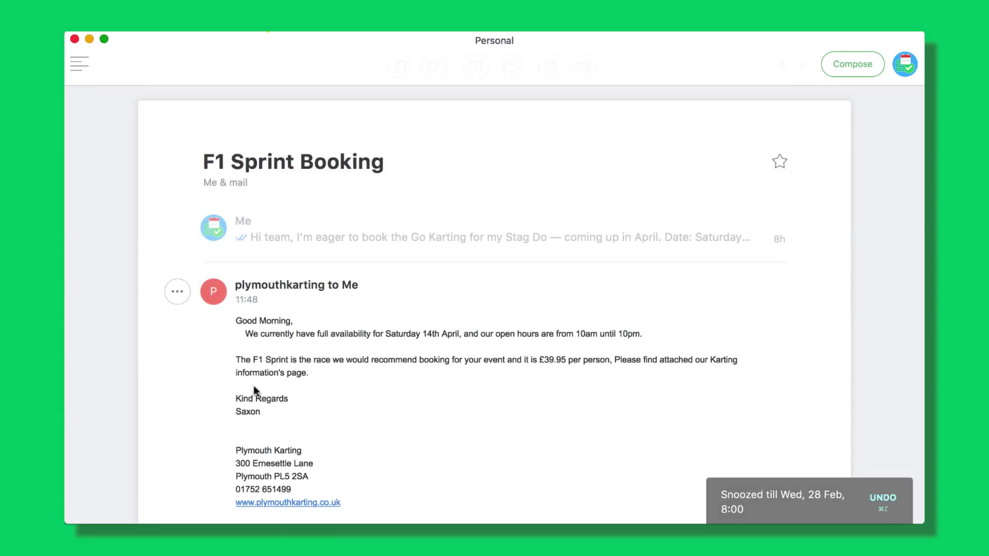
pyautogui.scroll(-1, 319, 305)
pyautogui.scroll(1, 318, 305)
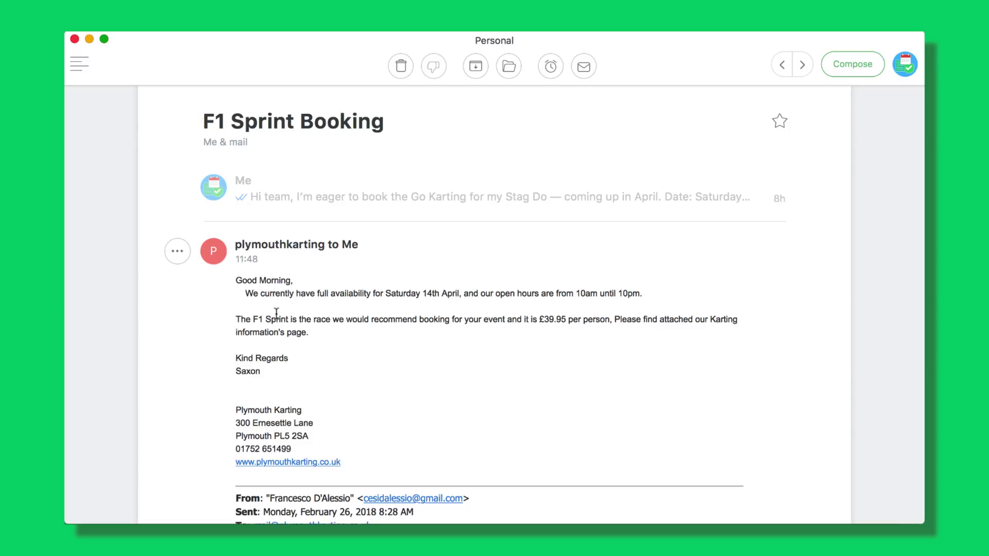
pyautogui.click(179, 252)
pyautogui.click(245, 113)
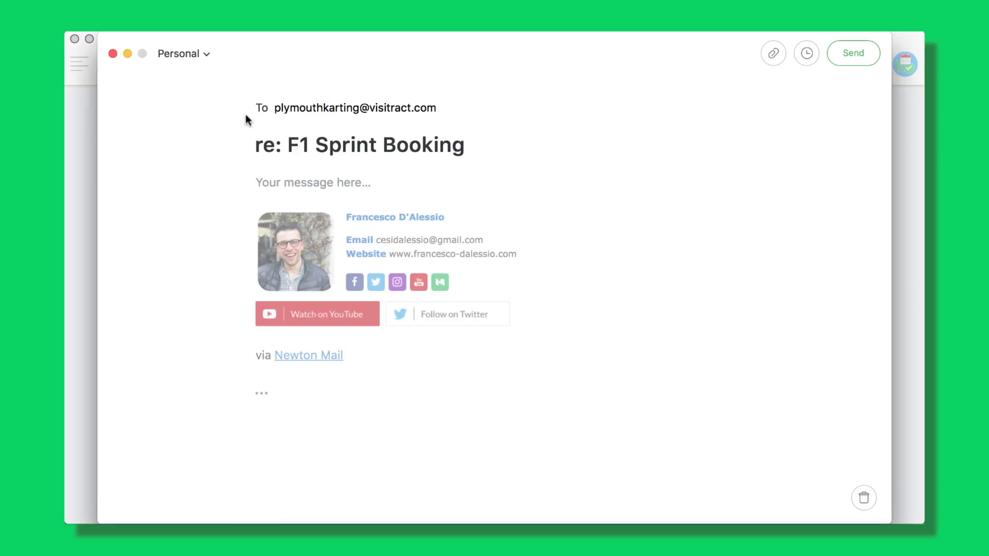
pyautogui.write("Let's")
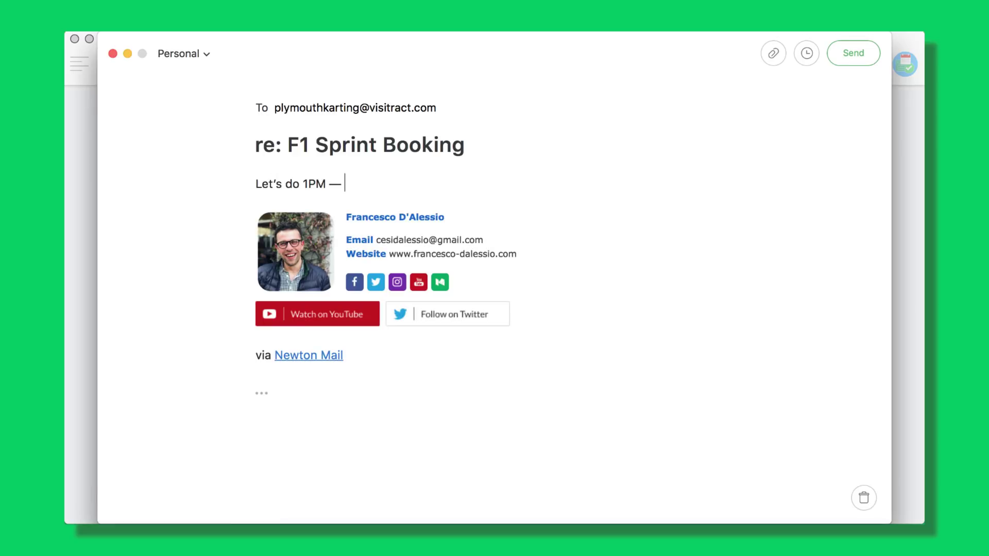
pyautogui.write(' what i')
pyautogui.write('s the despo')
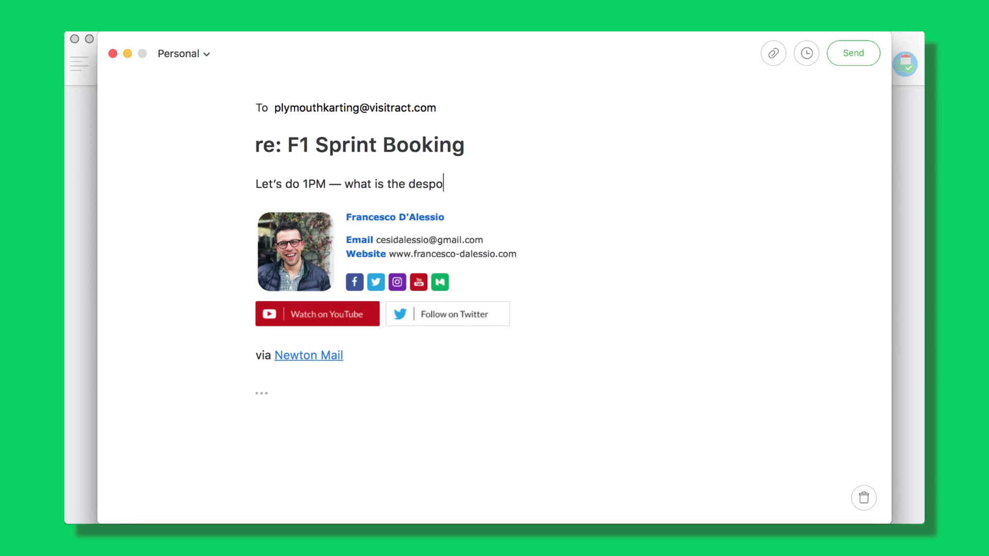
pyautogui.write('t')
pyautogui.press('BackSpace')
pyautogui.write('?')
pyautogui.rightClick(434, 192)
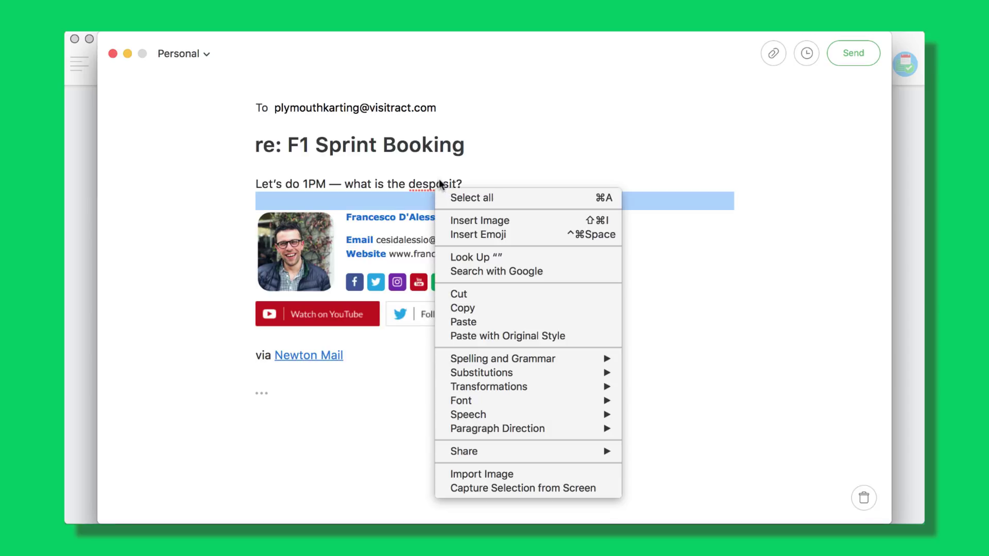
pyautogui.rightClick(441, 180)
pyautogui.click(482, 244)
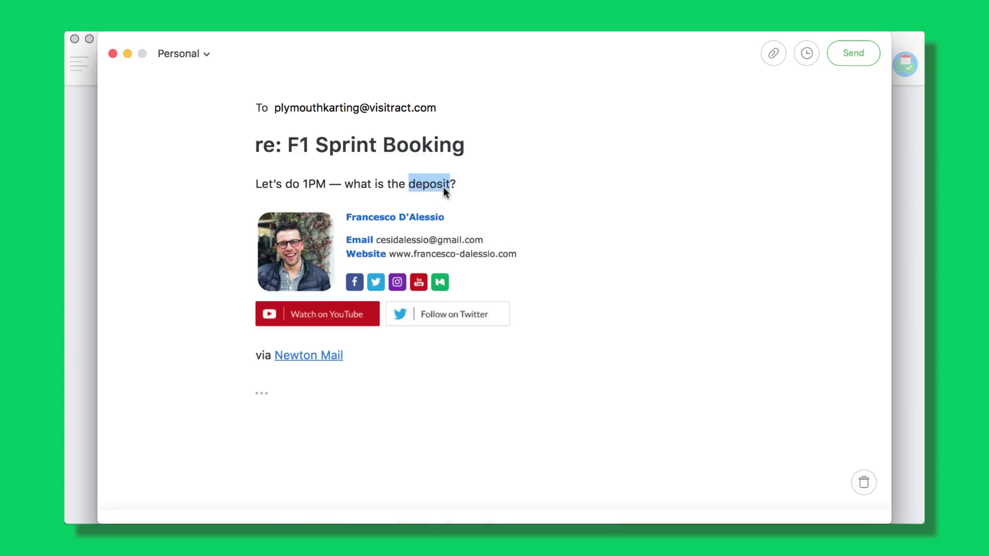
pyautogui.press('Right')
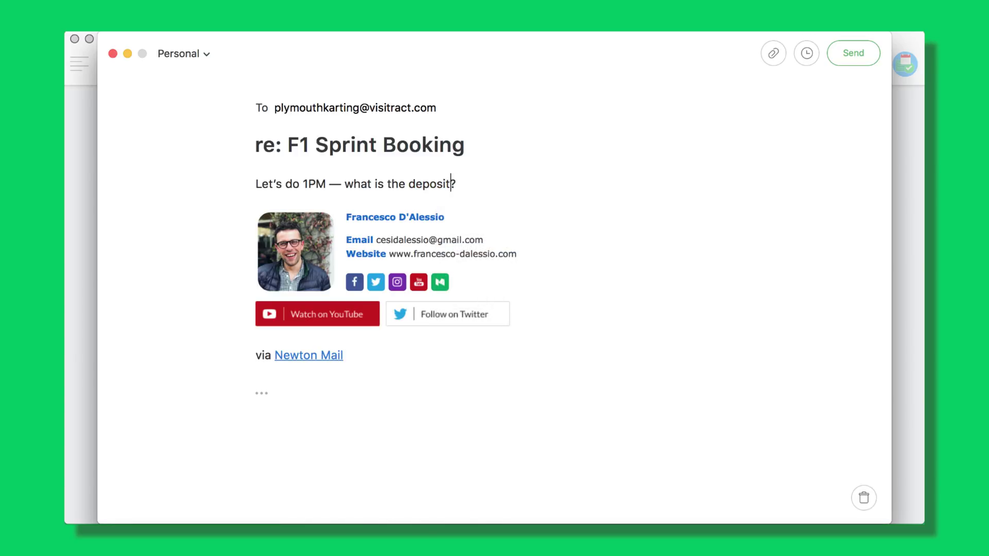
pyautogui.write('amount')
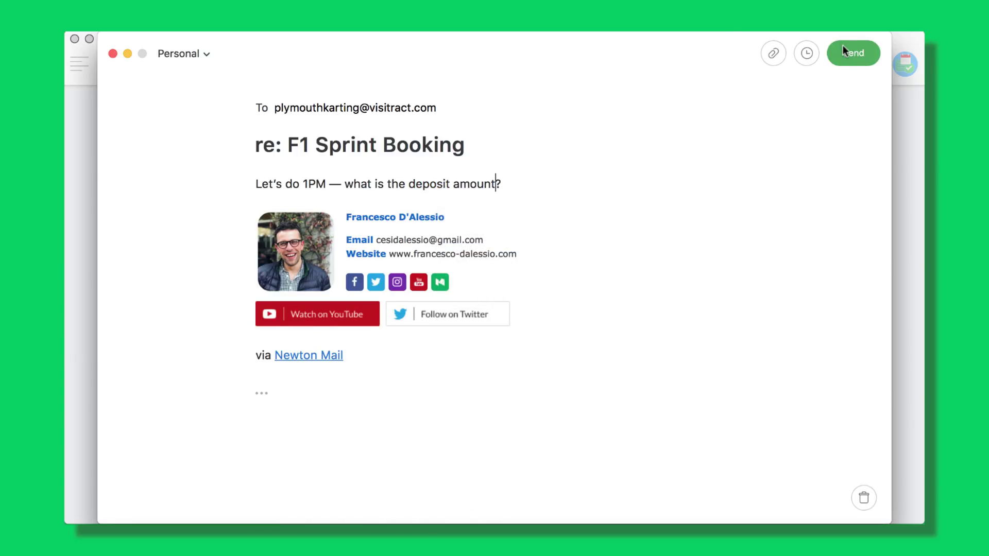
pyautogui.click(843, 45)
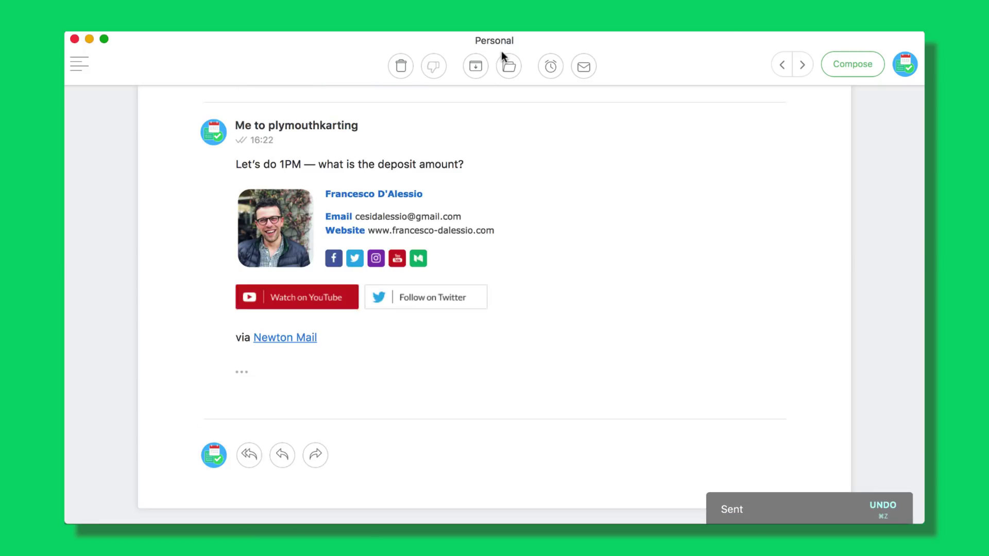
# Step: Snooze the F1 Sprint Booking thread until Wednesday 28 Feb at 8:00
pyautogui.click(547, 68)
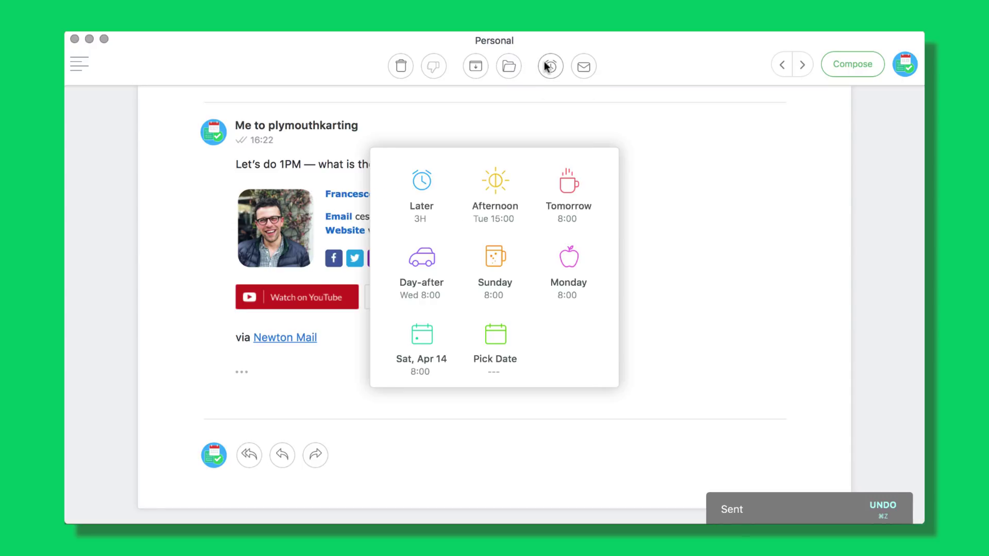
pyautogui.click(420, 249)
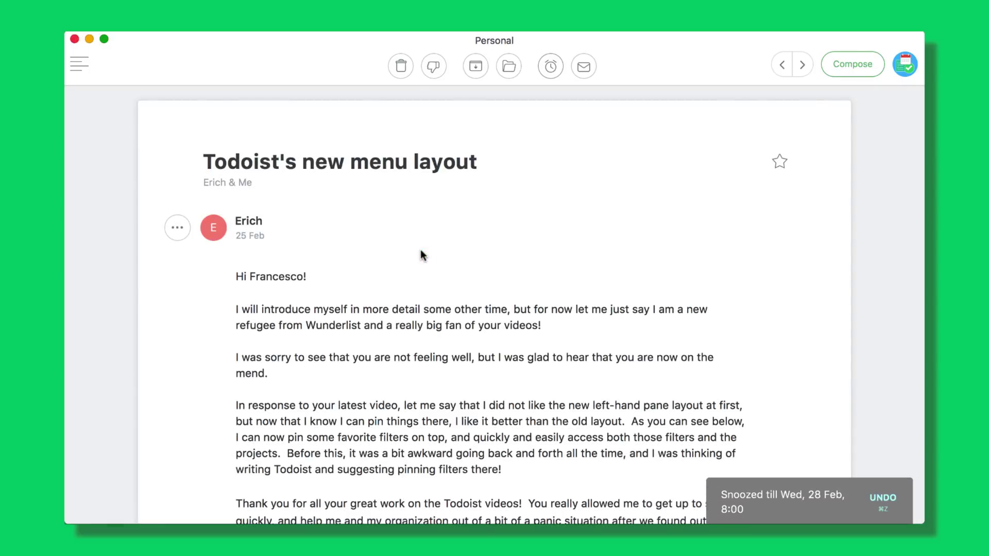
pyautogui.click(89, 248)
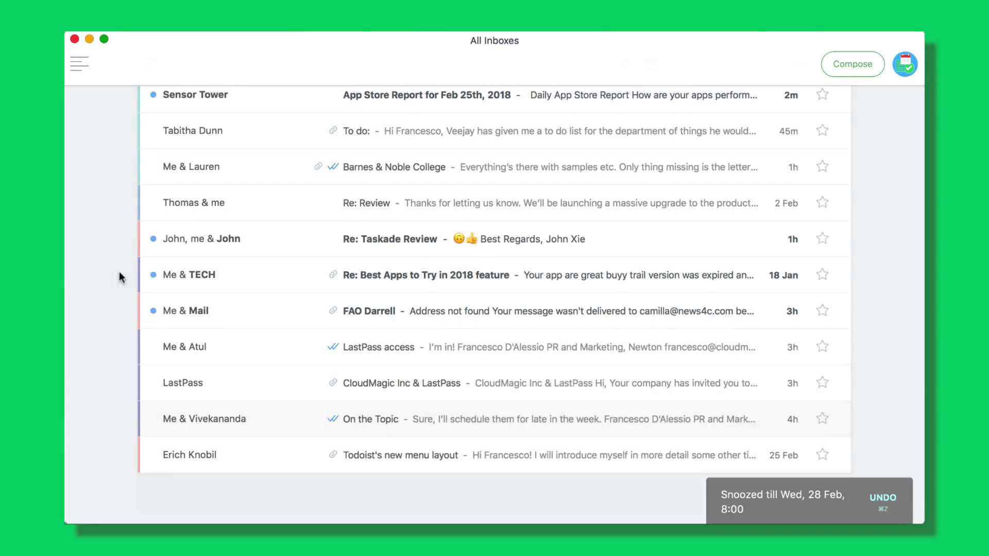
pyautogui.click(292, 418)
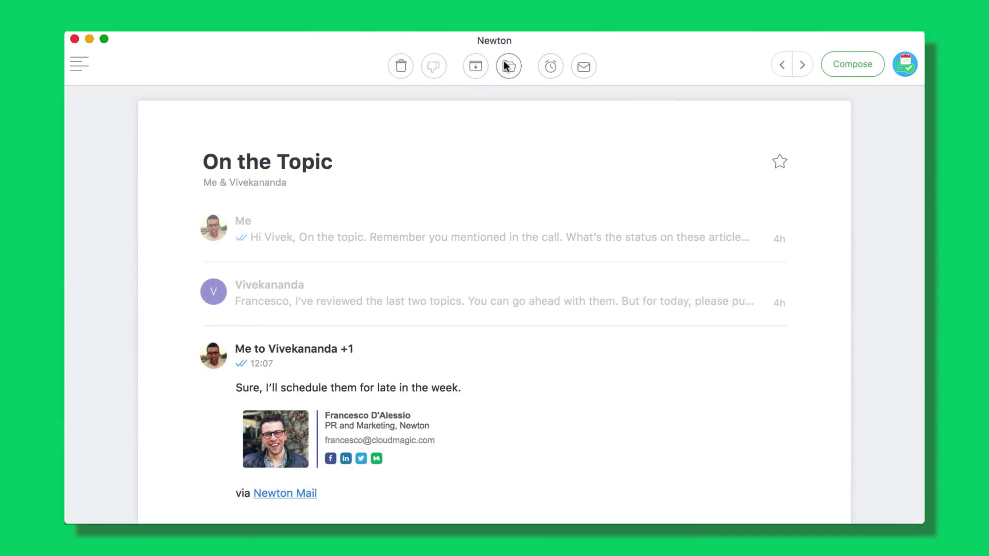
pyautogui.click(508, 66)
pyautogui.write('re')
pyautogui.press('Return')
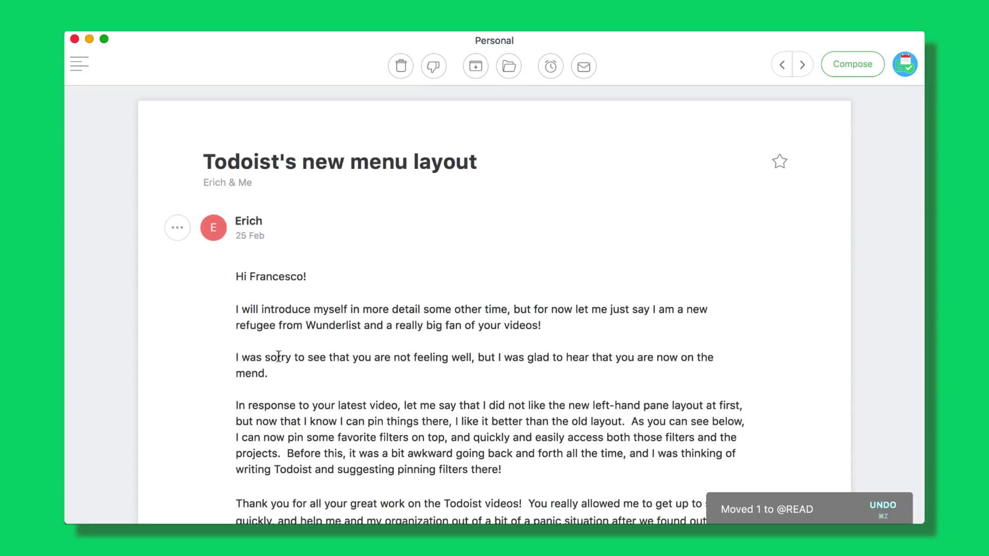
pyautogui.press('Up')
pyautogui.click(76, 254)
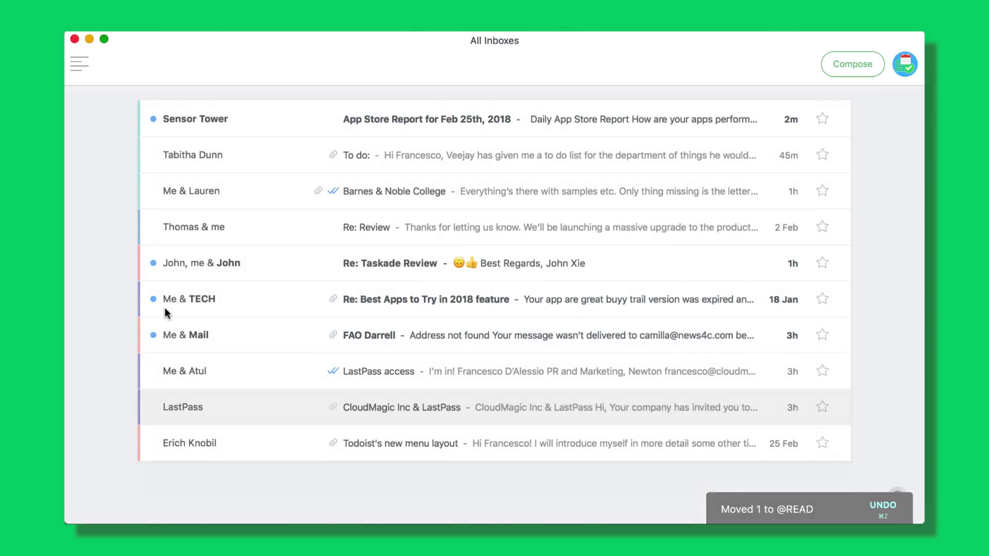
pyautogui.click(150, 408)
pyautogui.click(150, 371)
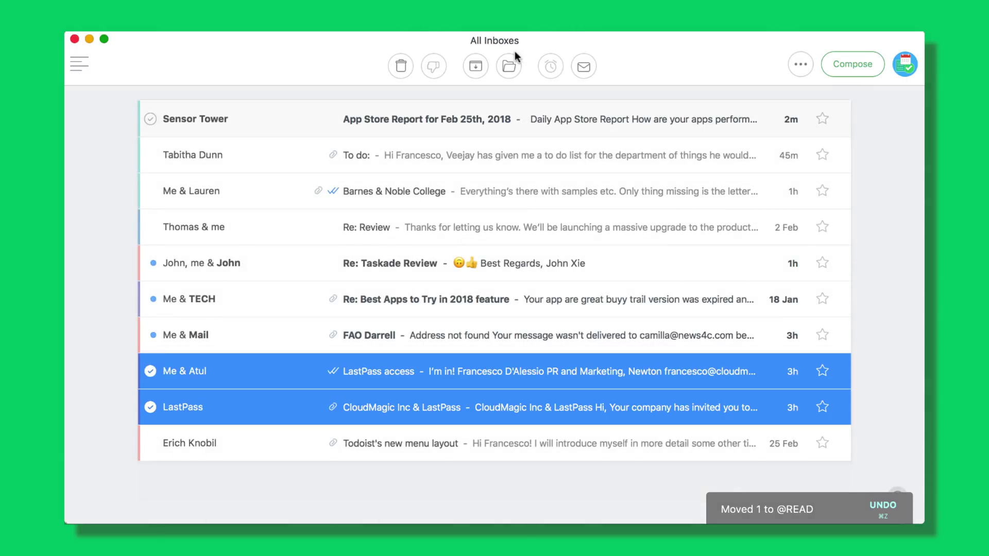
pyautogui.click(509, 66)
pyautogui.write('re')
pyautogui.press('Escape')
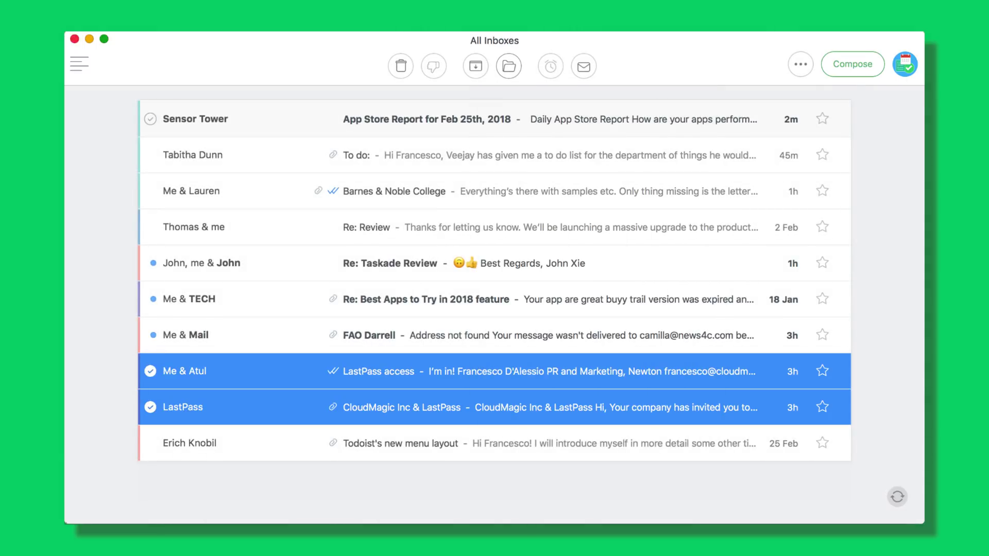
pyautogui.click(509, 66)
pyautogui.write('re')
pyautogui.press('Return')
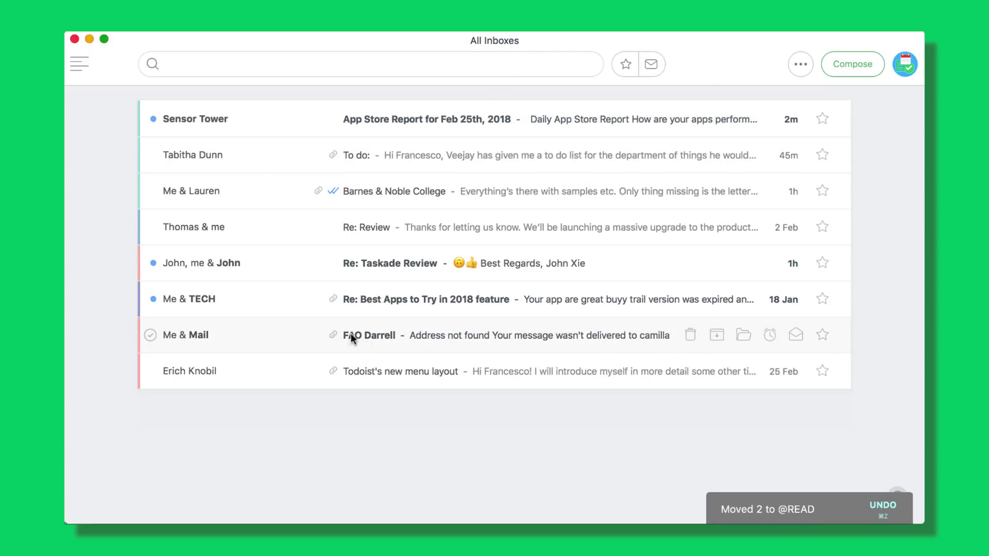
# Step: Archive the FAO Darrell email and snooze Best Apps to Try in 2018 until tomorrow
pyautogui.click(150, 336)
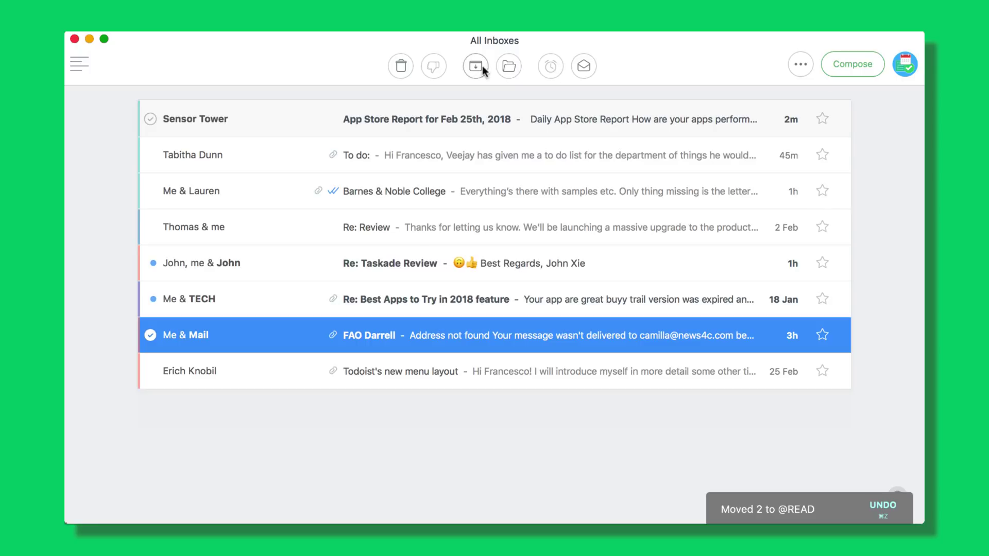
pyautogui.click(476, 66)
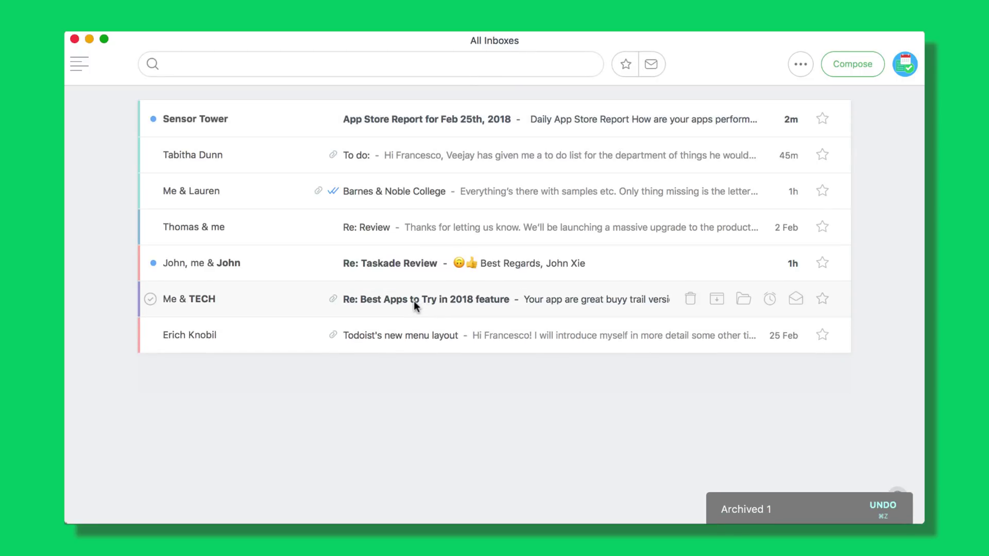
pyautogui.click(399, 303)
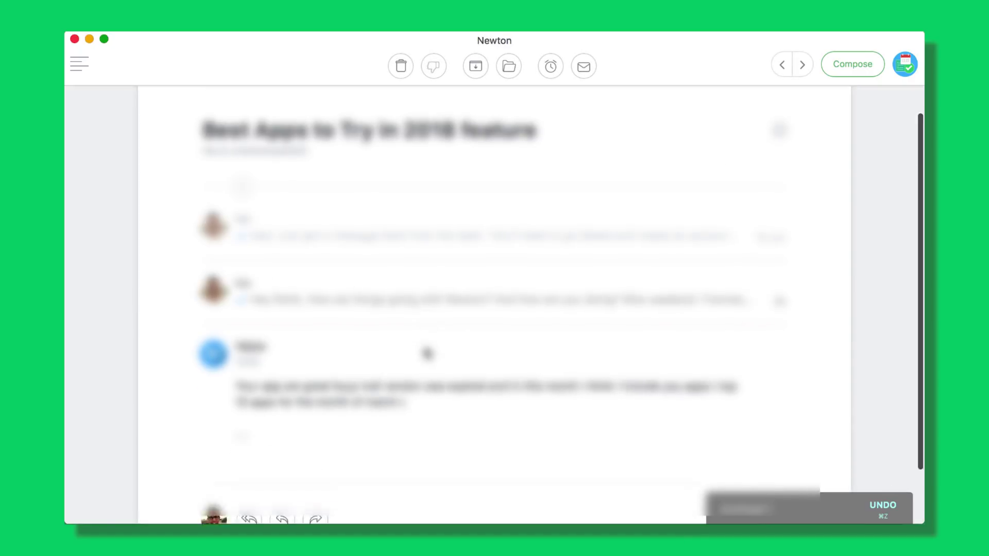
pyautogui.scroll(-1, 427, 352)
pyautogui.click(552, 67)
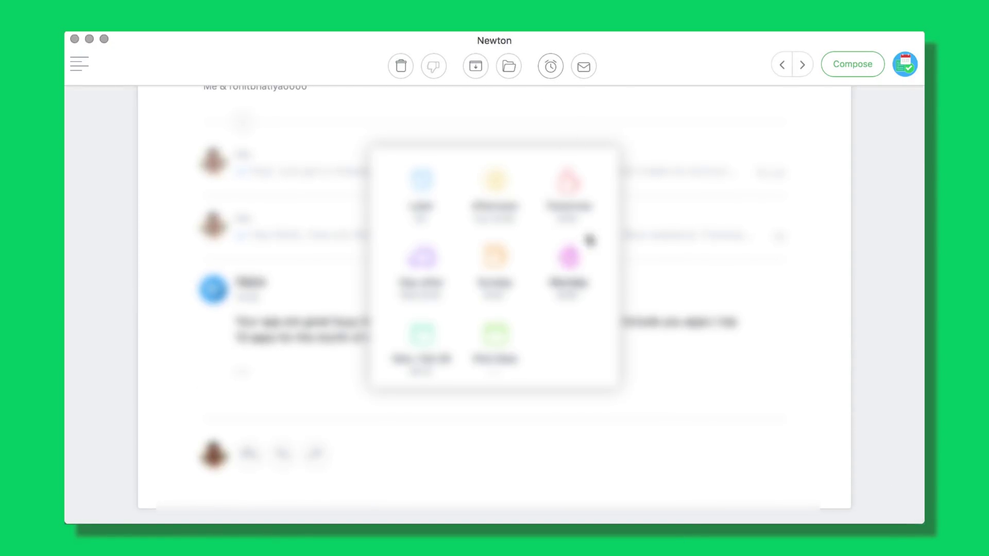
pyautogui.click(570, 194)
pyautogui.press('Escape')
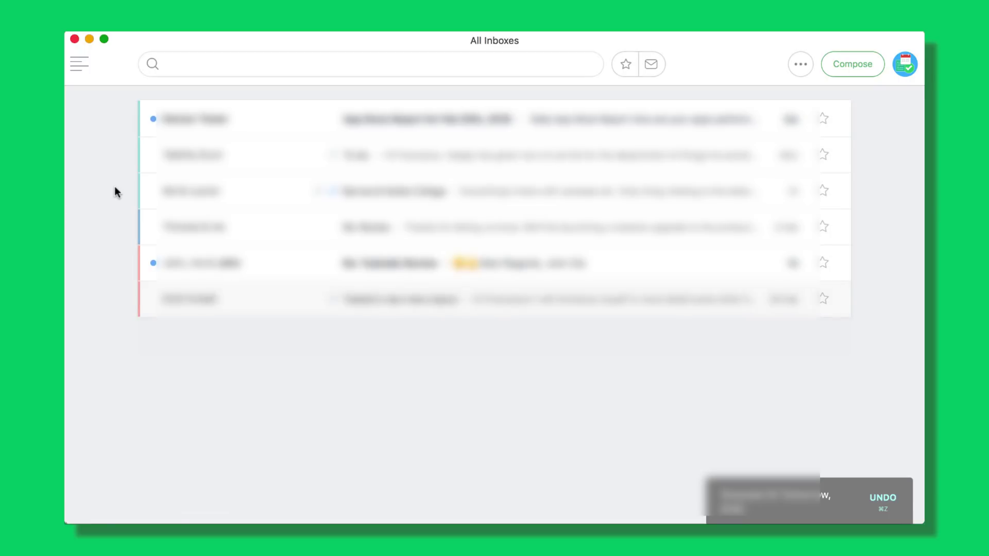
# Step: Select the Re: Taskade Review email and browse folders without moving it yet
pyautogui.click(150, 263)
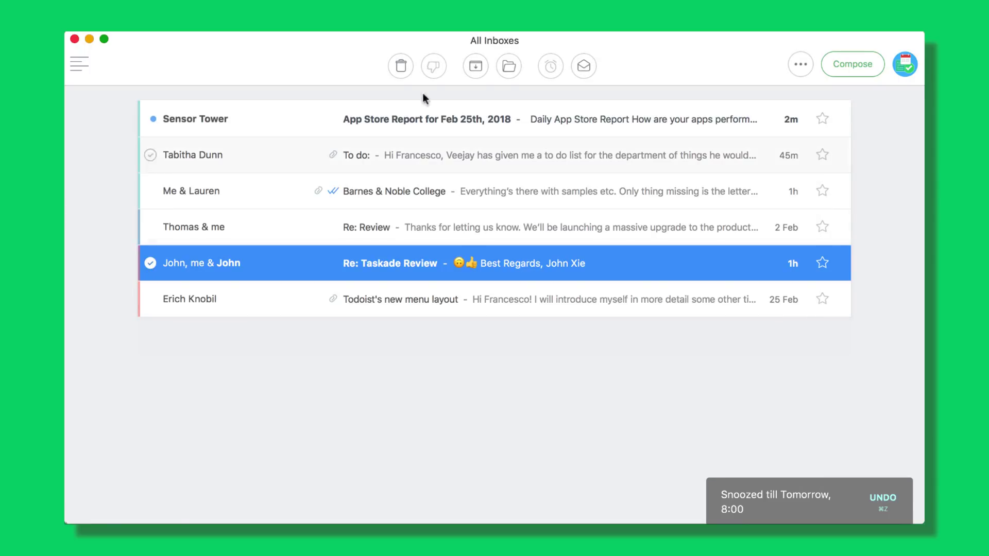
pyautogui.click(502, 71)
pyautogui.write('rea')
pyautogui.press('Down')
pyautogui.press('Return')
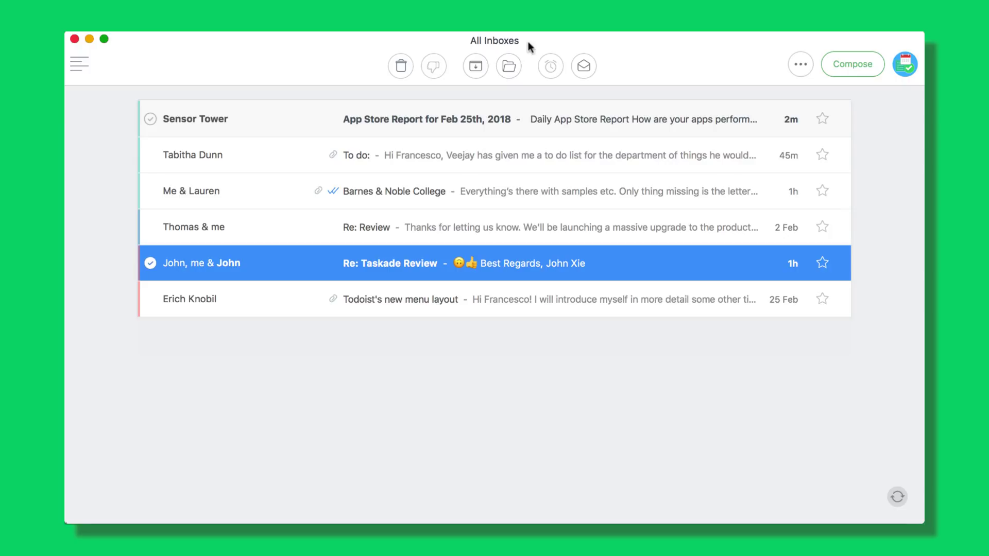
pyautogui.click(508, 65)
pyautogui.write('rea')
pyautogui.press('Down')
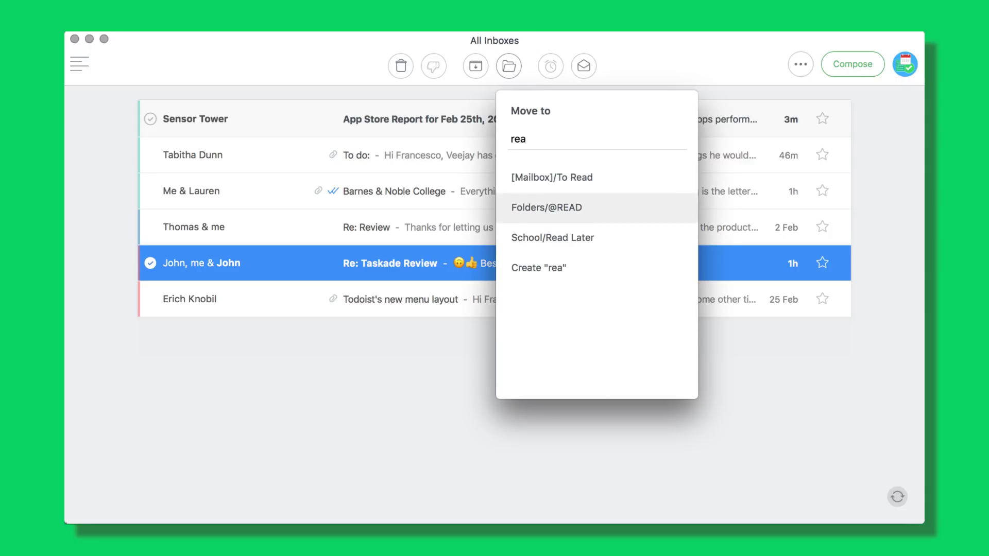
pyautogui.press('Return')
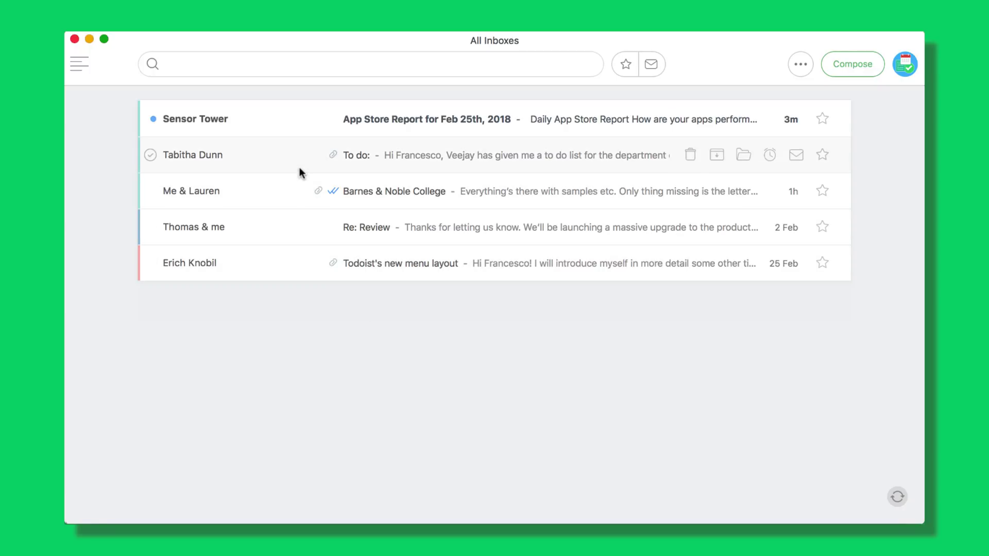
# Step: File Thomas's Re: Review email and add a priority-1 'Chase-up on US shipment' task
pyautogui.click(302, 221)
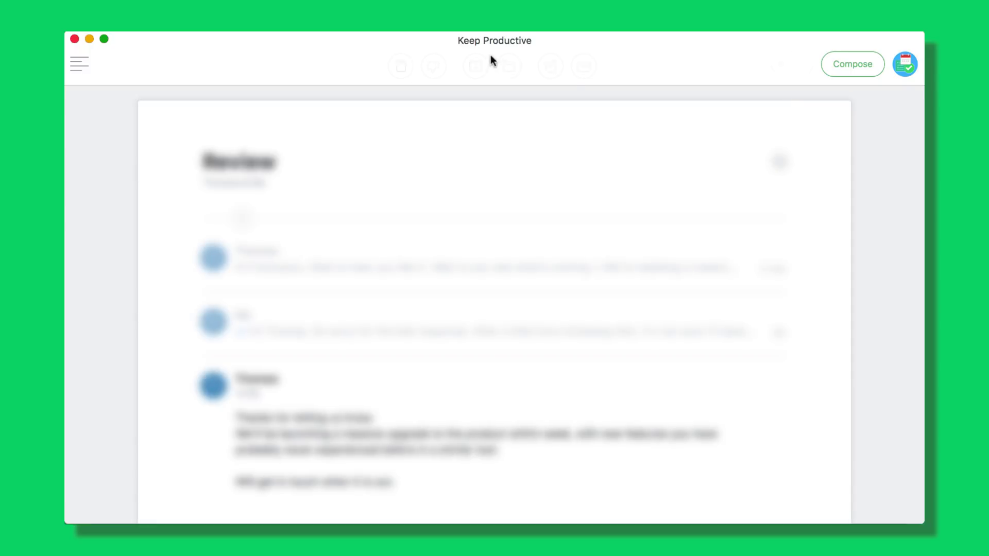
pyautogui.click(509, 66)
pyautogui.write('rea')
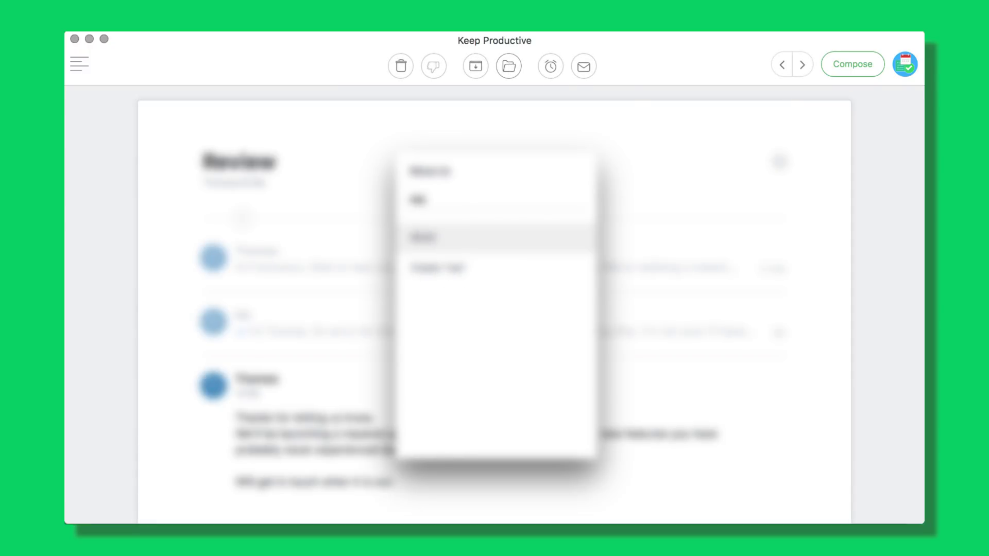
pyautogui.press('Return')
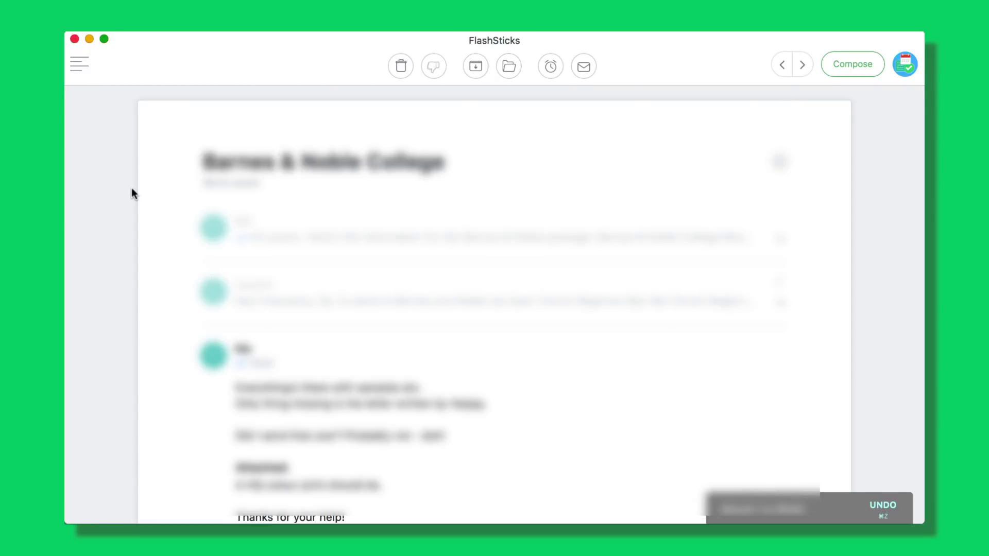
pyautogui.scroll(-4, 275, 305)
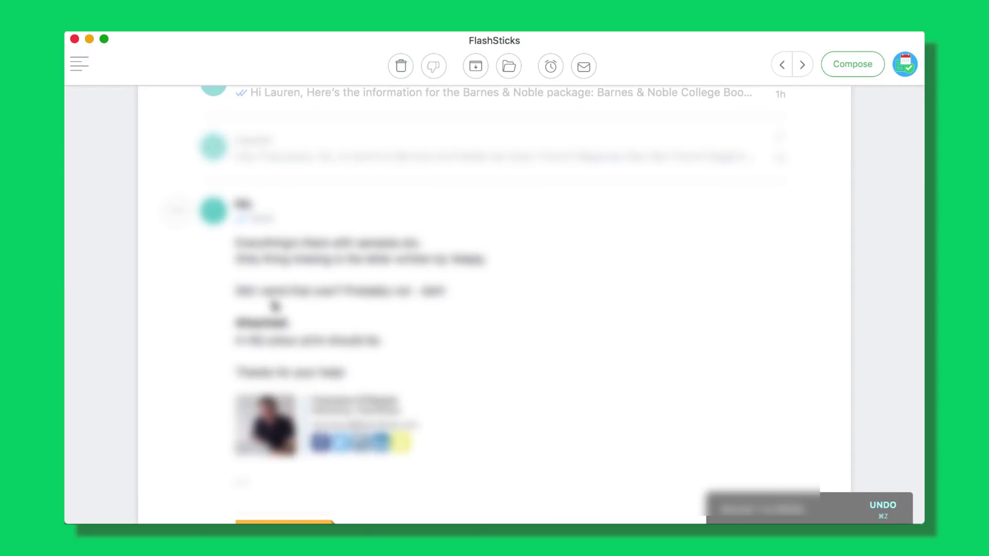
pyautogui.press('super+k')
pyautogui.write('Chase up ')
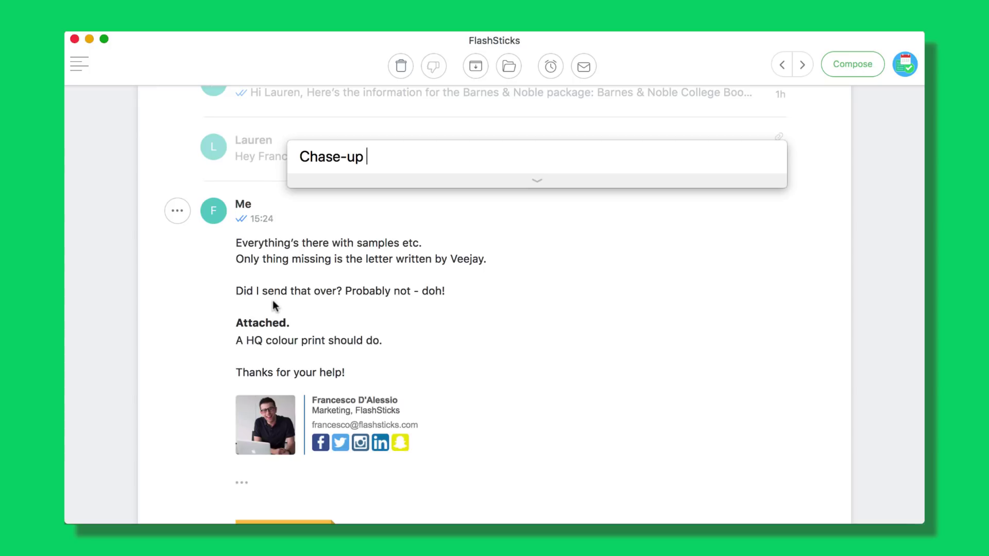
pyautogui.write('on US shipment p1')
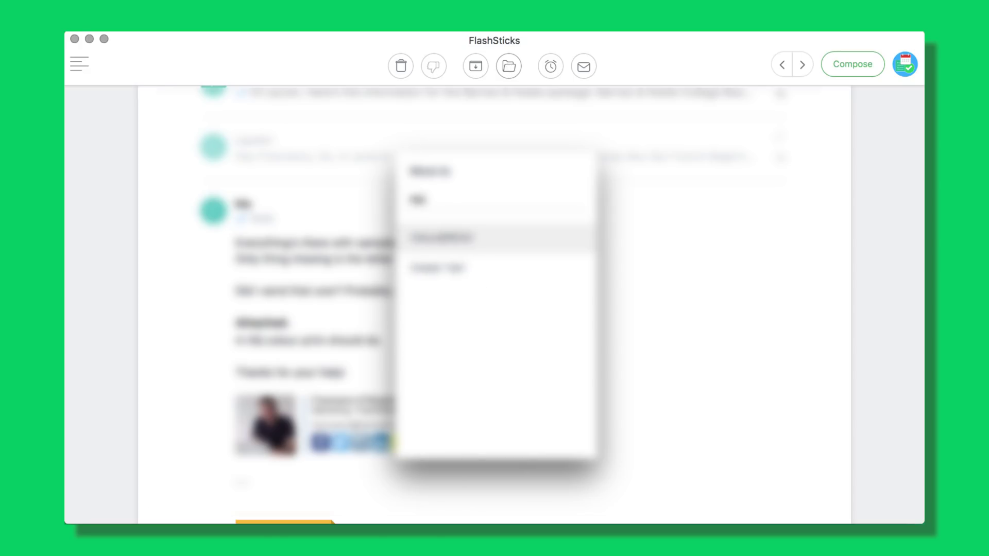
pyautogui.press('Return')
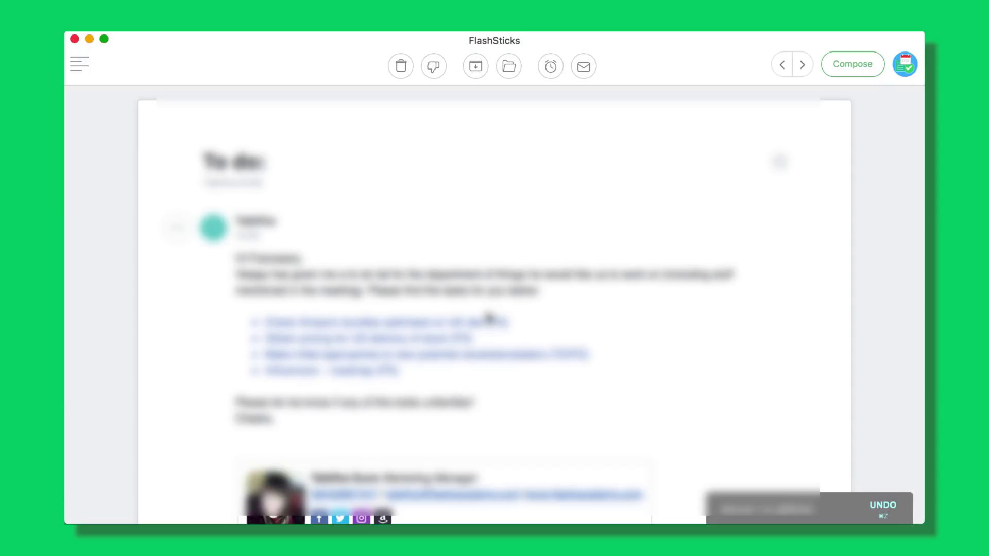
pyautogui.scroll(-2, 489, 318)
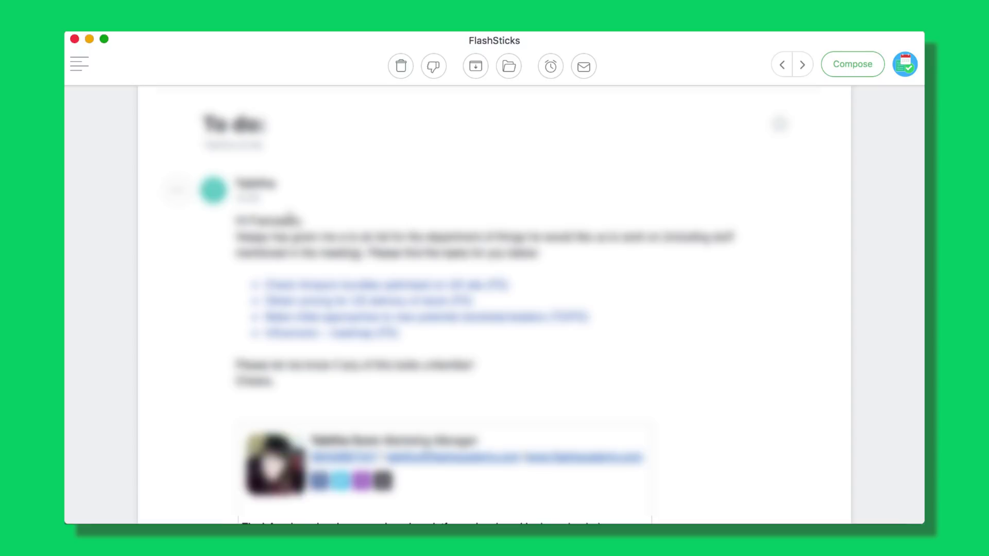
# Step: Add the To do: email's four-item list as tasks with Todoist quick add
pyautogui.moveTo(401, 334); pyautogui.dragTo(265, 278)
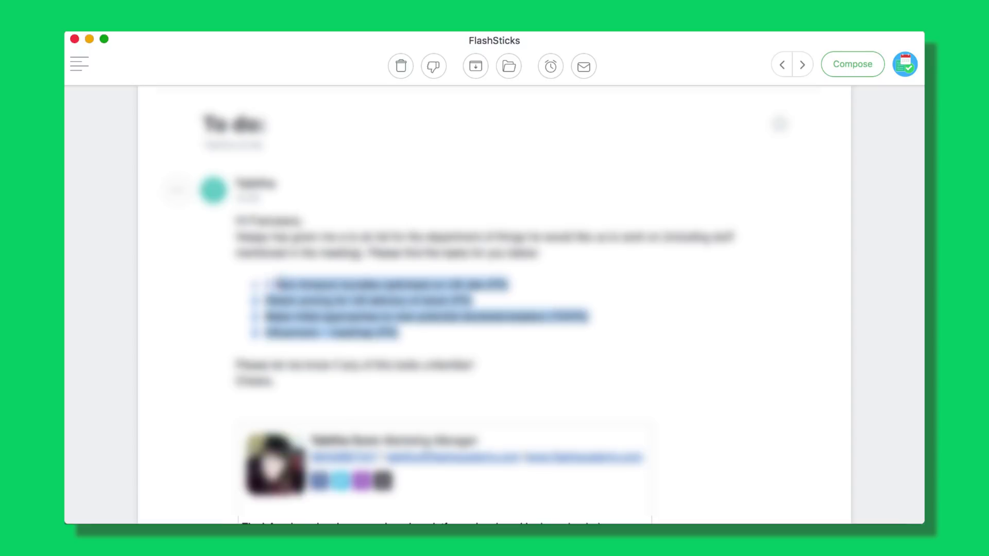
pyautogui.hotkey('ctrl', 'space')
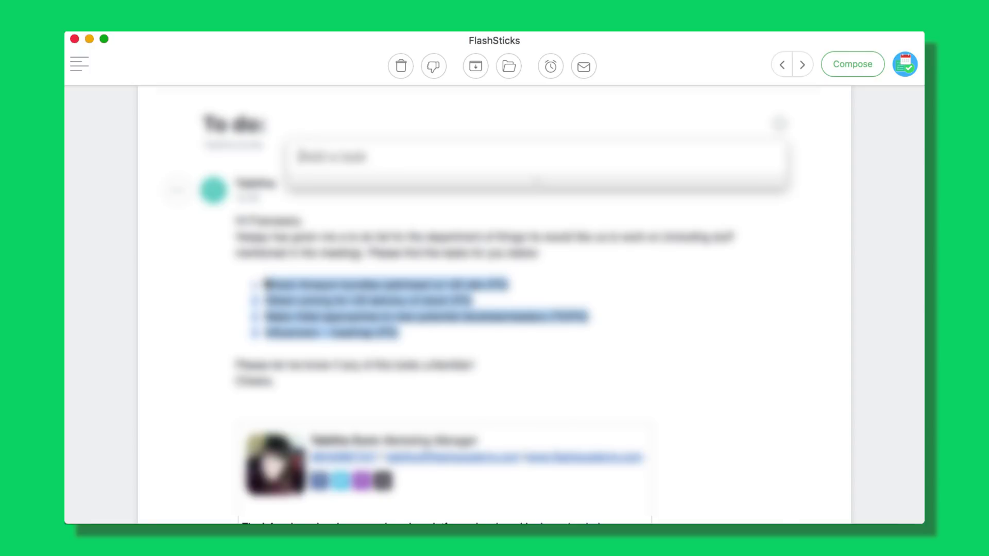
pyautogui.press('super+v')
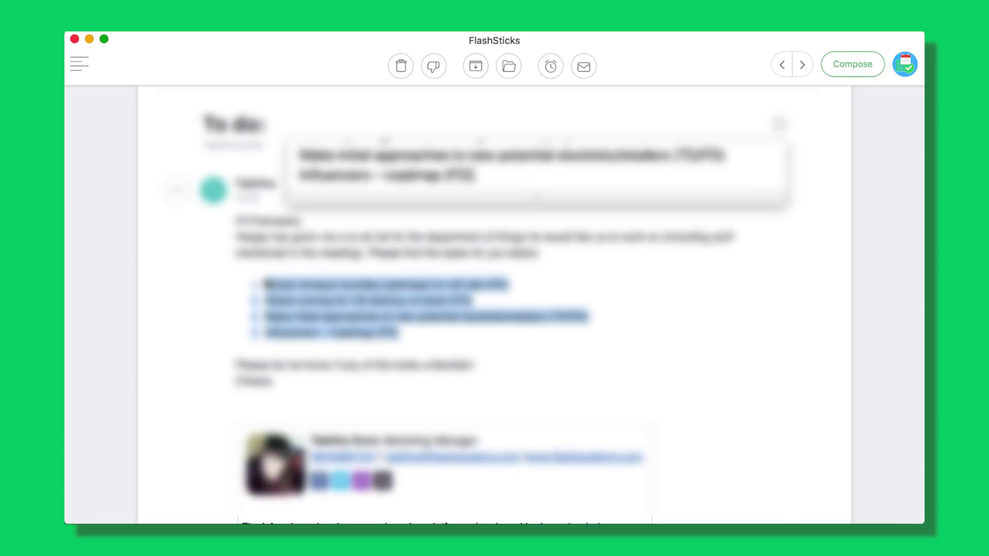
pyautogui.press('Return')
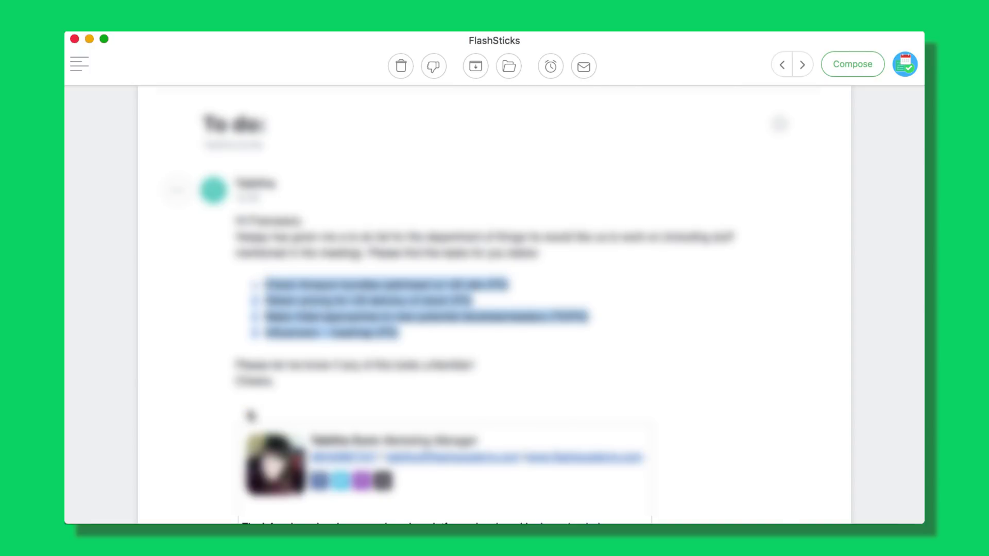
pyautogui.scroll(-2, 373, 291)
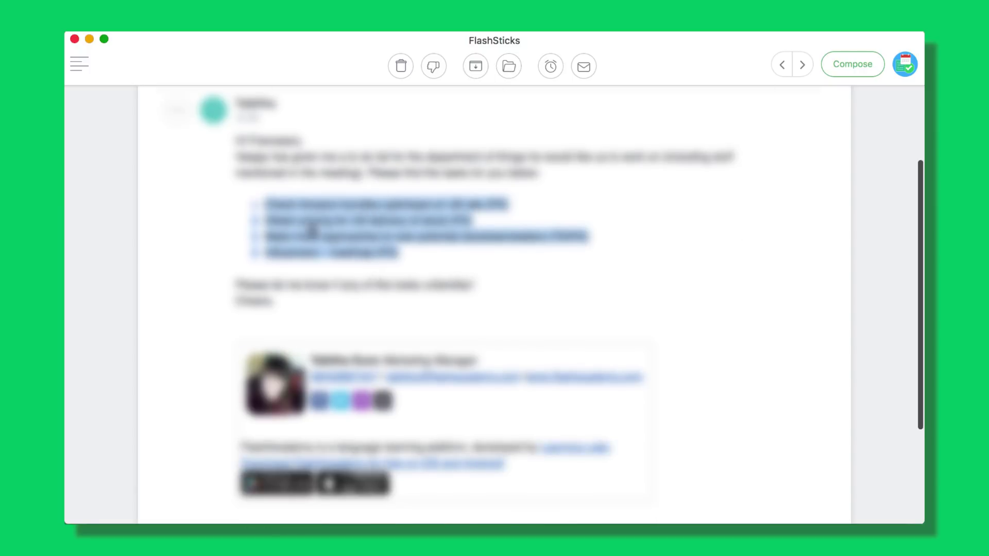
# Step: Reply to the To do: email saying it looks great, then file it in a folder
pyautogui.click(174, 113)
pyautogui.click(176, 146)
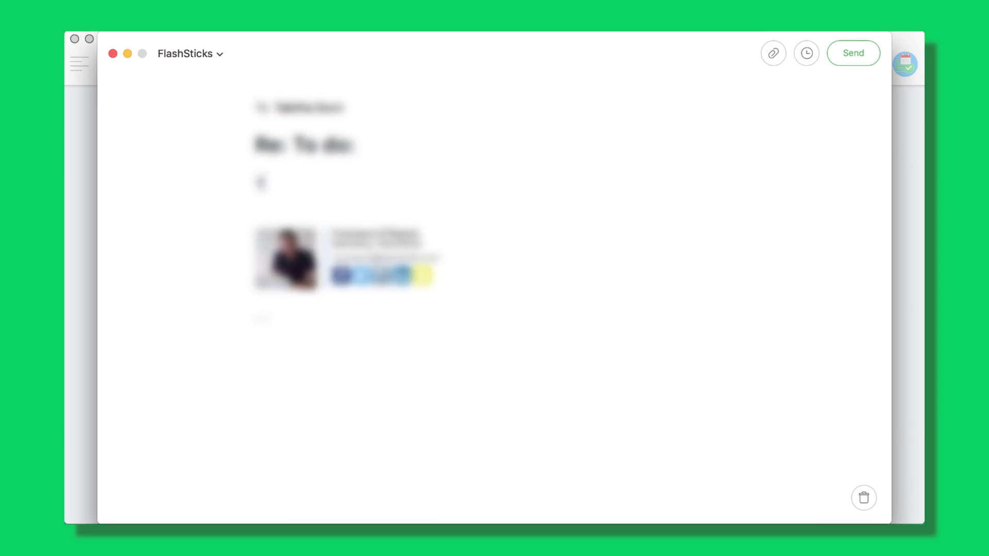
pyautogui.write('es!')
pyautogui.write(' looks all great')
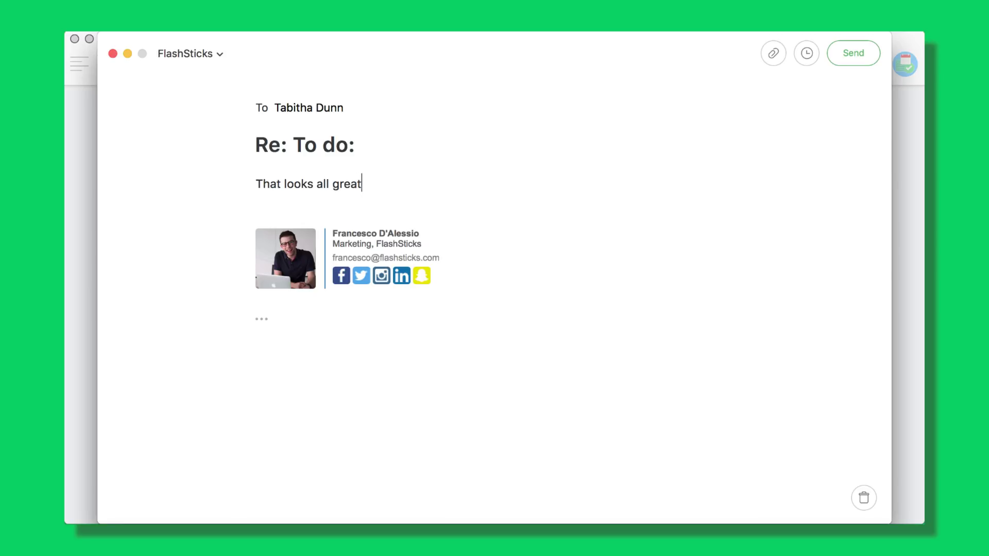
pyautogui.write(', than')
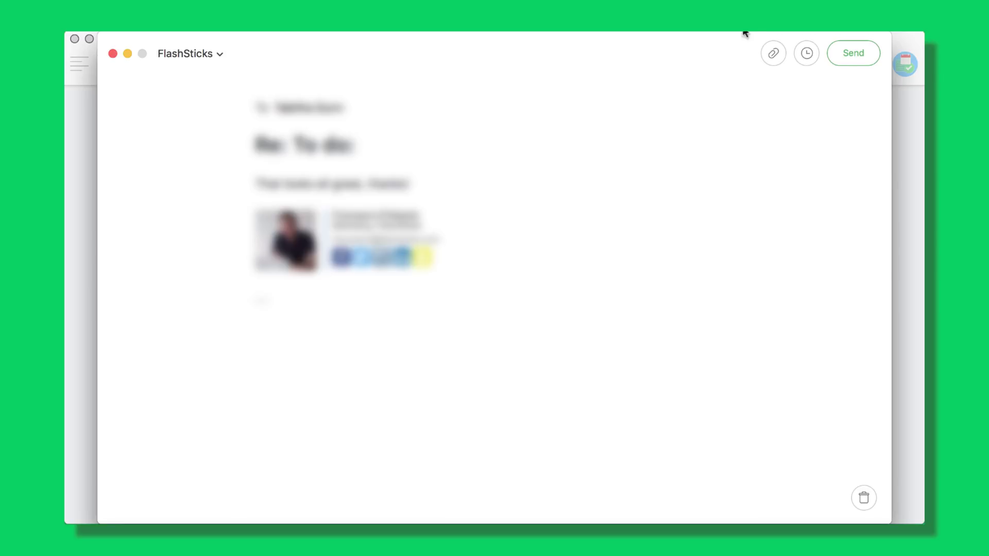
pyautogui.click(853, 53)
pyautogui.click(509, 65)
pyautogui.write('a')
pyautogui.press('Return')
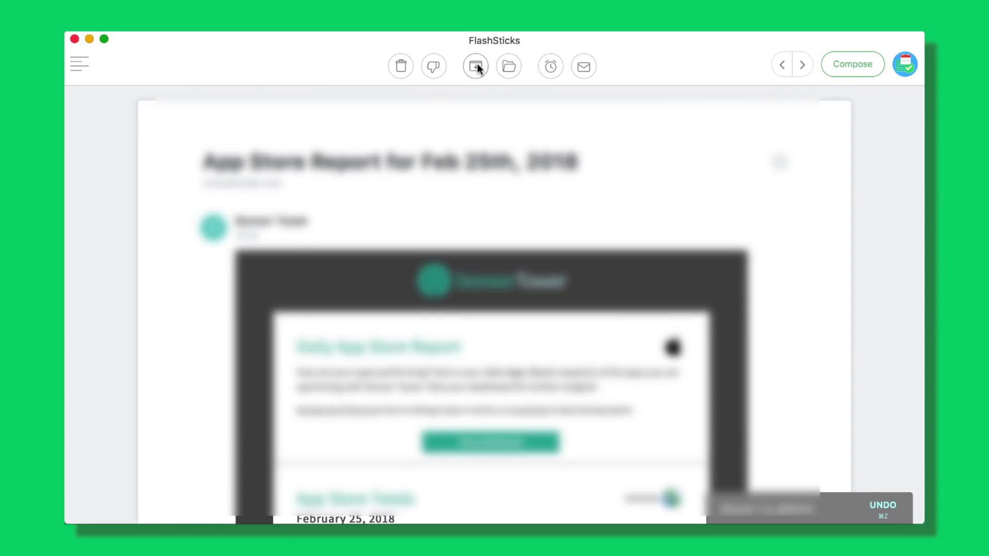
# Step: Archive the App Store Report email and begin replying to Erich's Todoist menu layout email
pyautogui.click(477, 68)
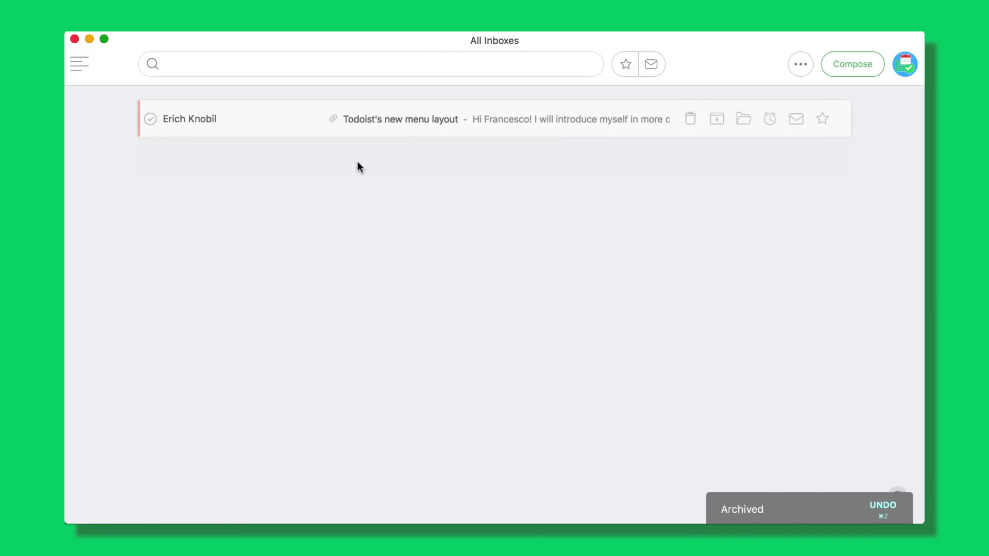
pyautogui.click(359, 118)
pyautogui.scroll(-2, 363, 214)
pyautogui.scroll(-1, 362, 214)
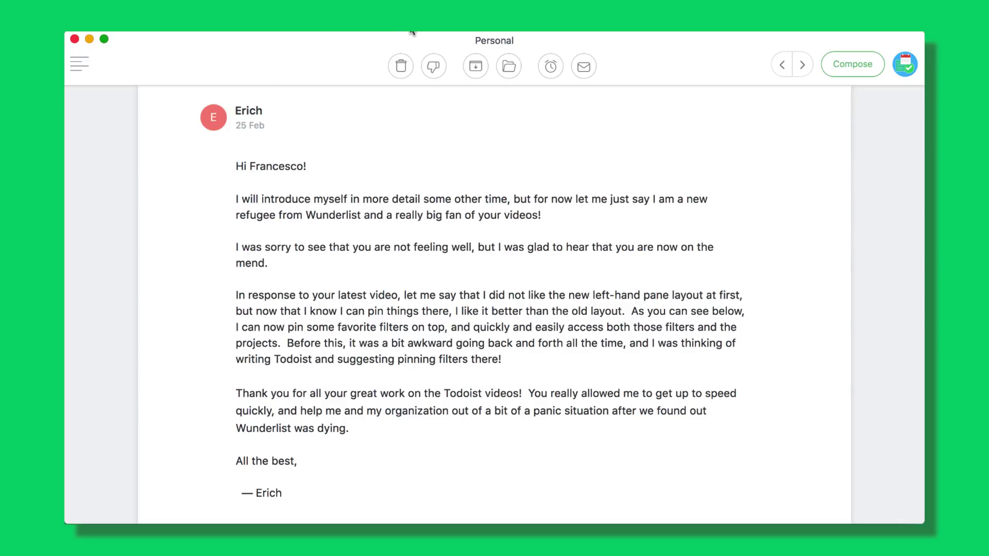
pyautogui.click(179, 118)
pyautogui.click(181, 157)
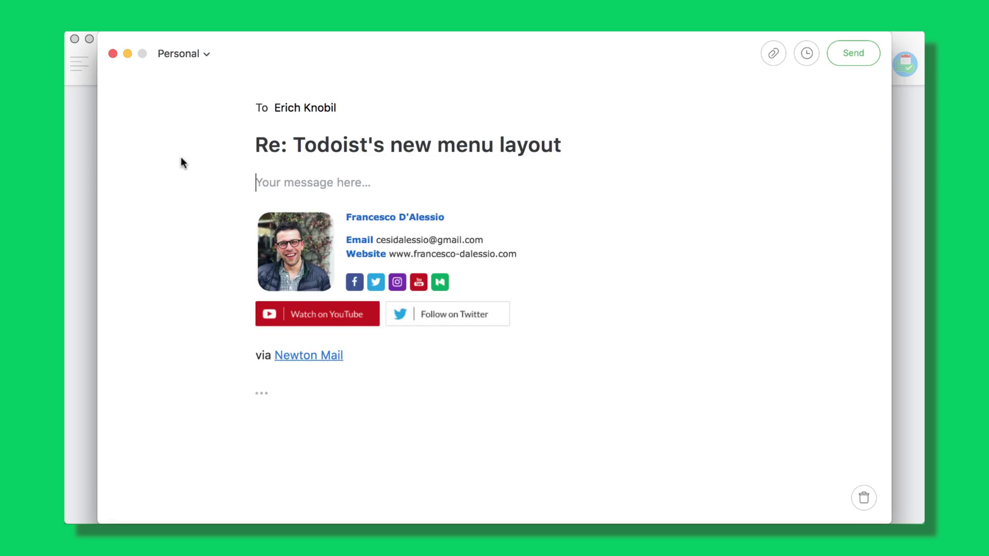
# Step: Start a CloudApp webcam video recording, then close the recording preview
pyautogui.click(741, 31)
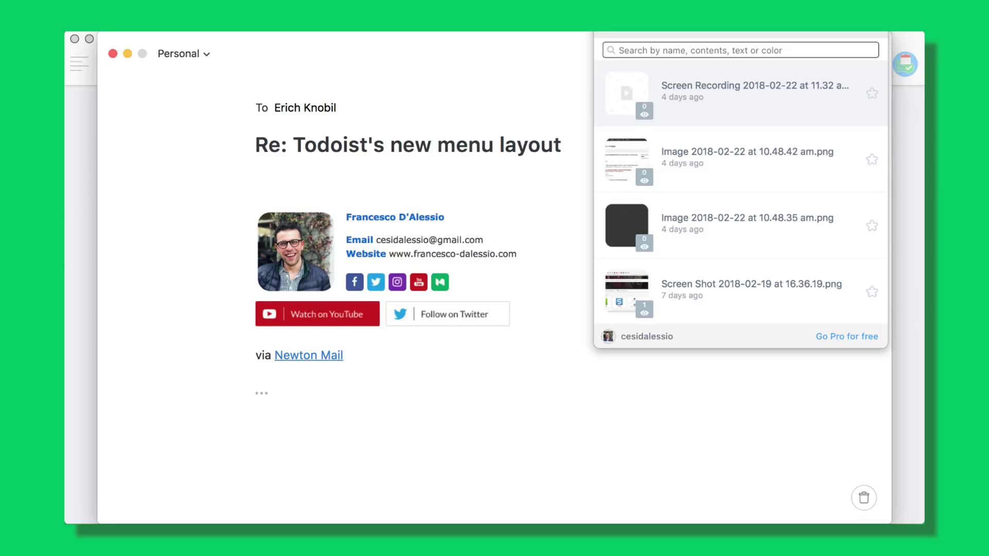
pyautogui.click(727, 32)
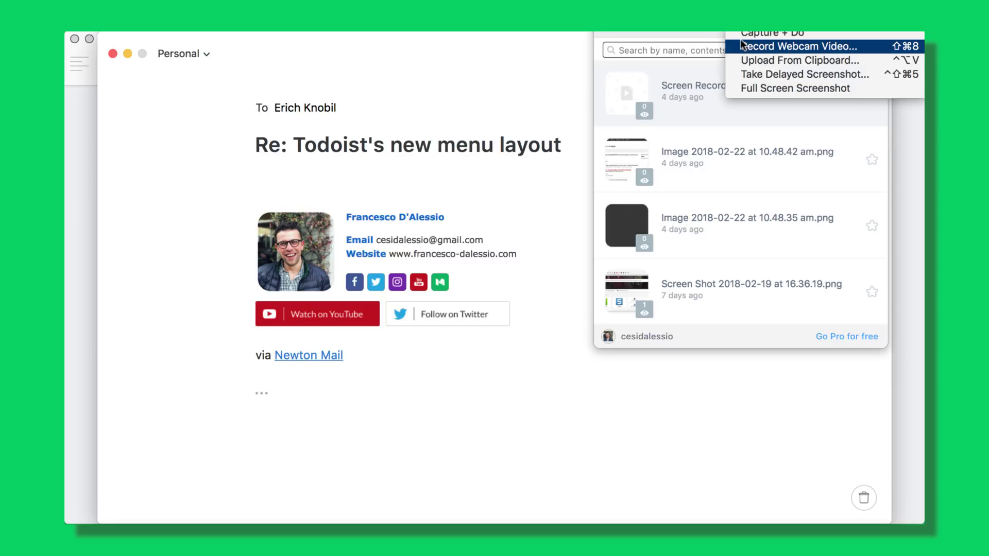
pyautogui.click(741, 41)
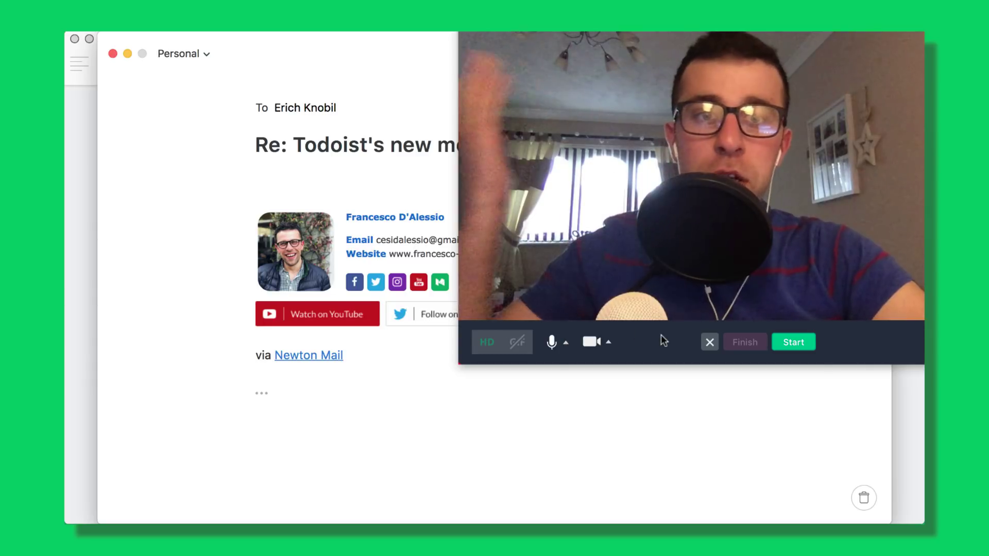
pyautogui.click(710, 342)
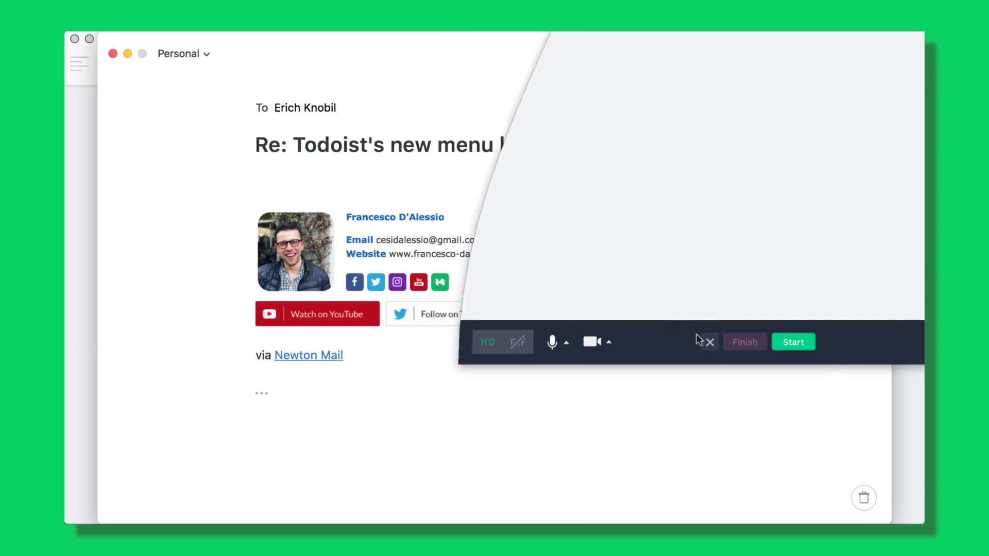
pyautogui.click(533, 82)
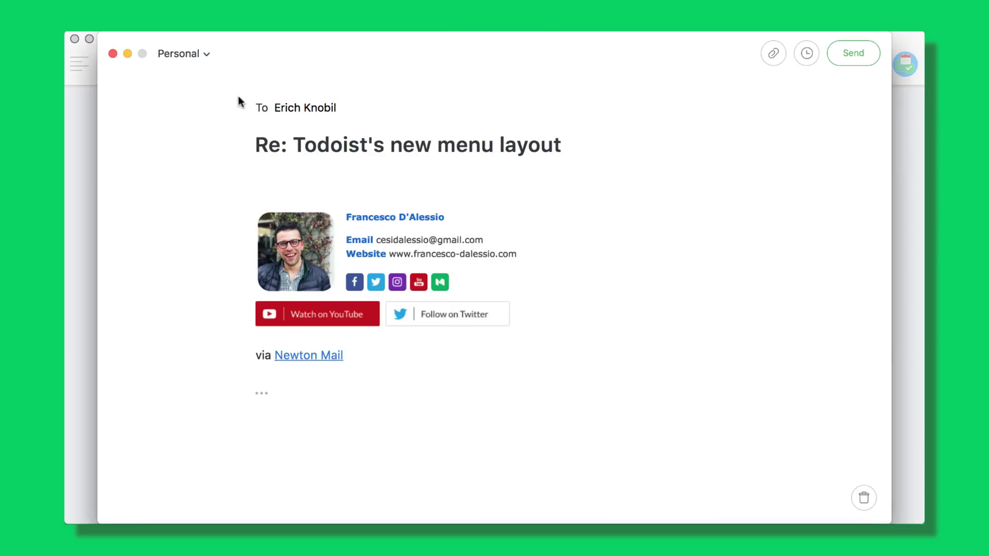
pyautogui.click(113, 53)
pyautogui.scroll(-5, 378, 261)
pyautogui.scroll(-5, 377, 261)
pyautogui.scroll(-3, 377, 255)
pyautogui.scroll(-1, 378, 256)
pyautogui.scroll(15, 377, 255)
pyautogui.scroll(-1, 377, 255)
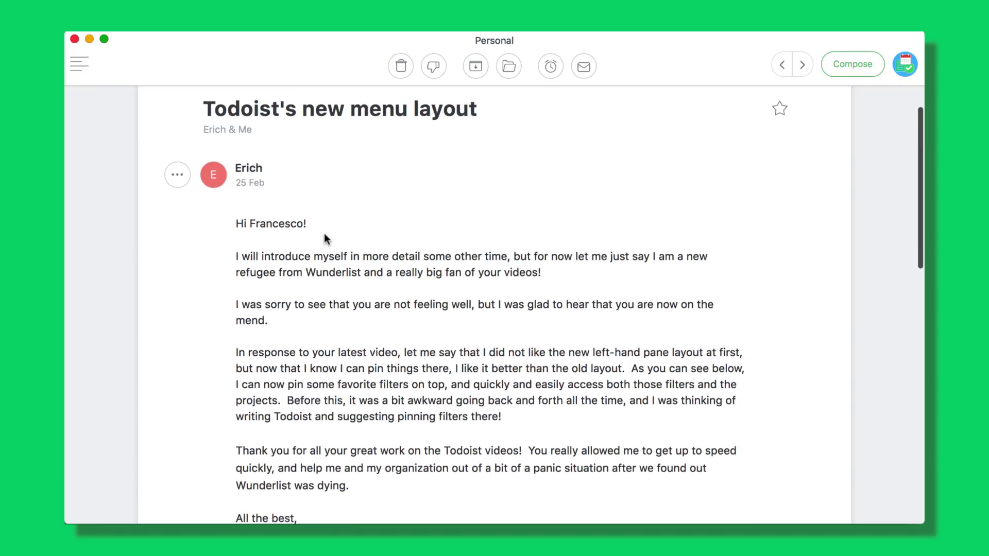
pyautogui.scroll(-1, 206, 288)
pyautogui.scroll(-3, 206, 282)
pyautogui.press('Escape')
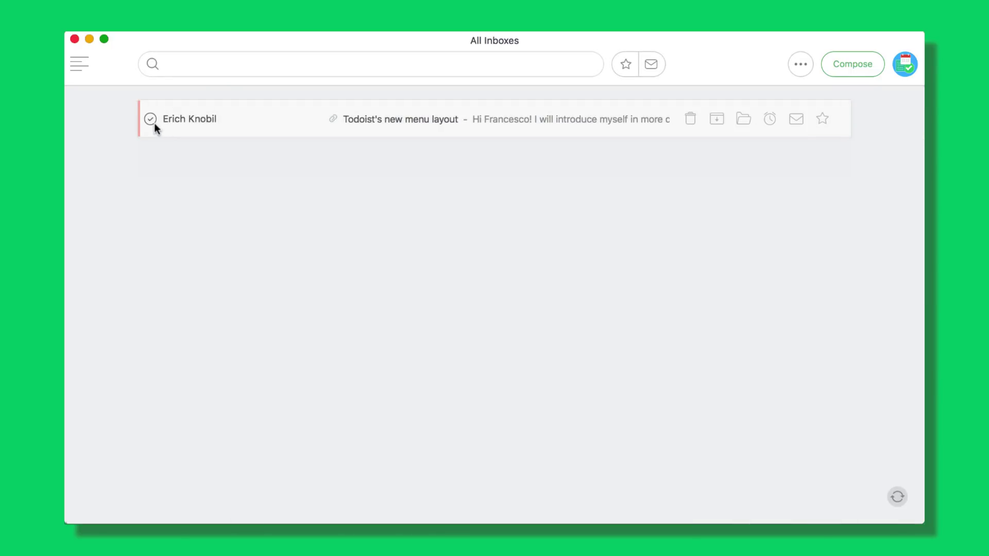
pyautogui.click(237, 121)
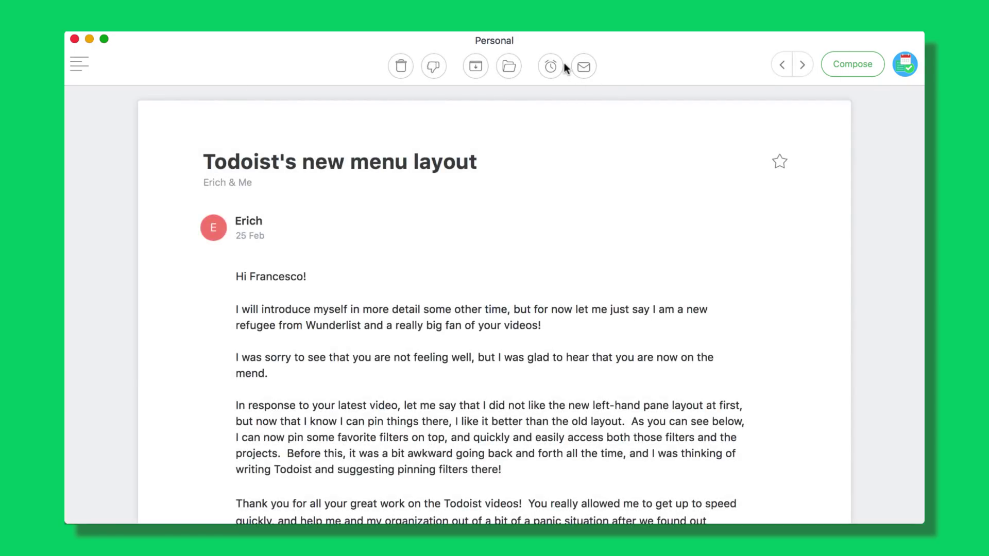
pyautogui.click(550, 66)
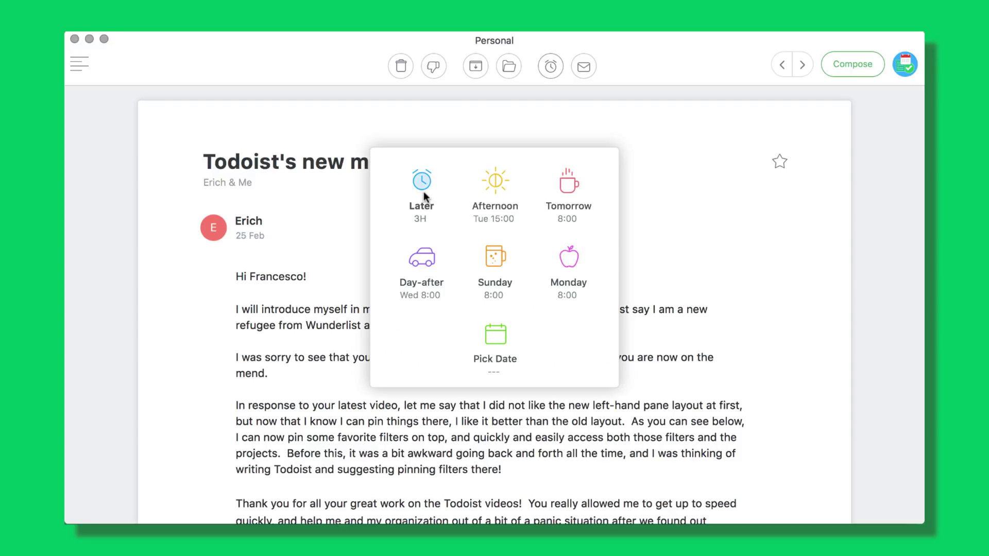
pyautogui.click(424, 192)
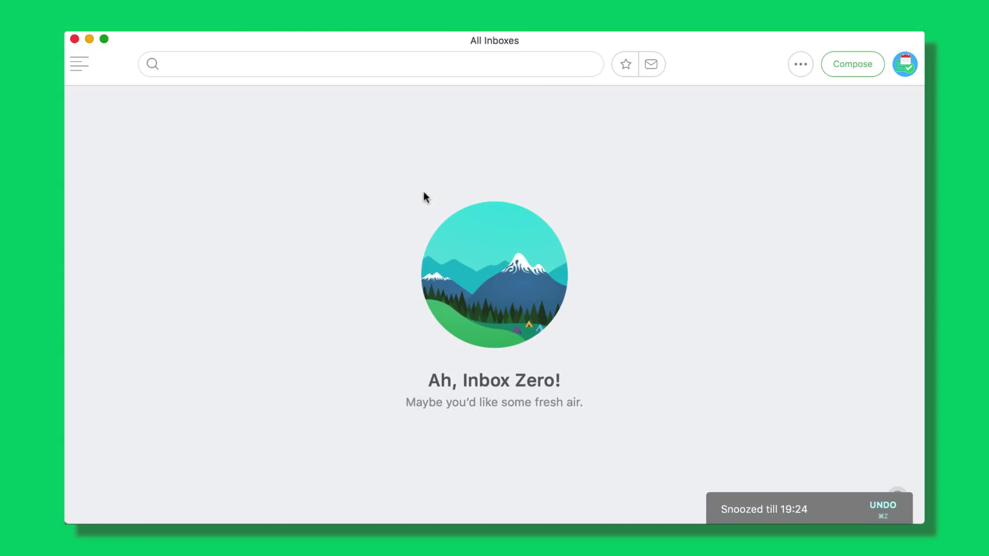